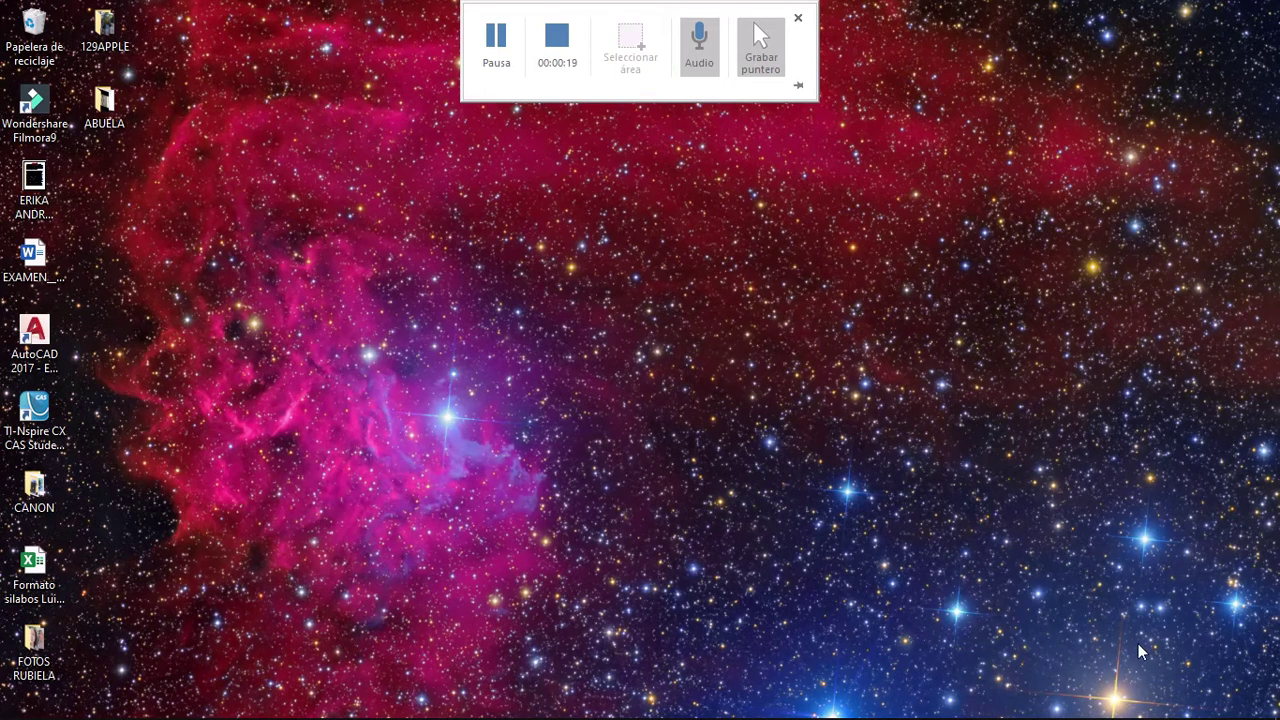
# - Switch through the EJERCICIO REPRESA SIN TABLESTACA and ANISOTROPIA HIDROGEOTECNIA model windows
pyautogui.hotkey('alt', 'Tab')
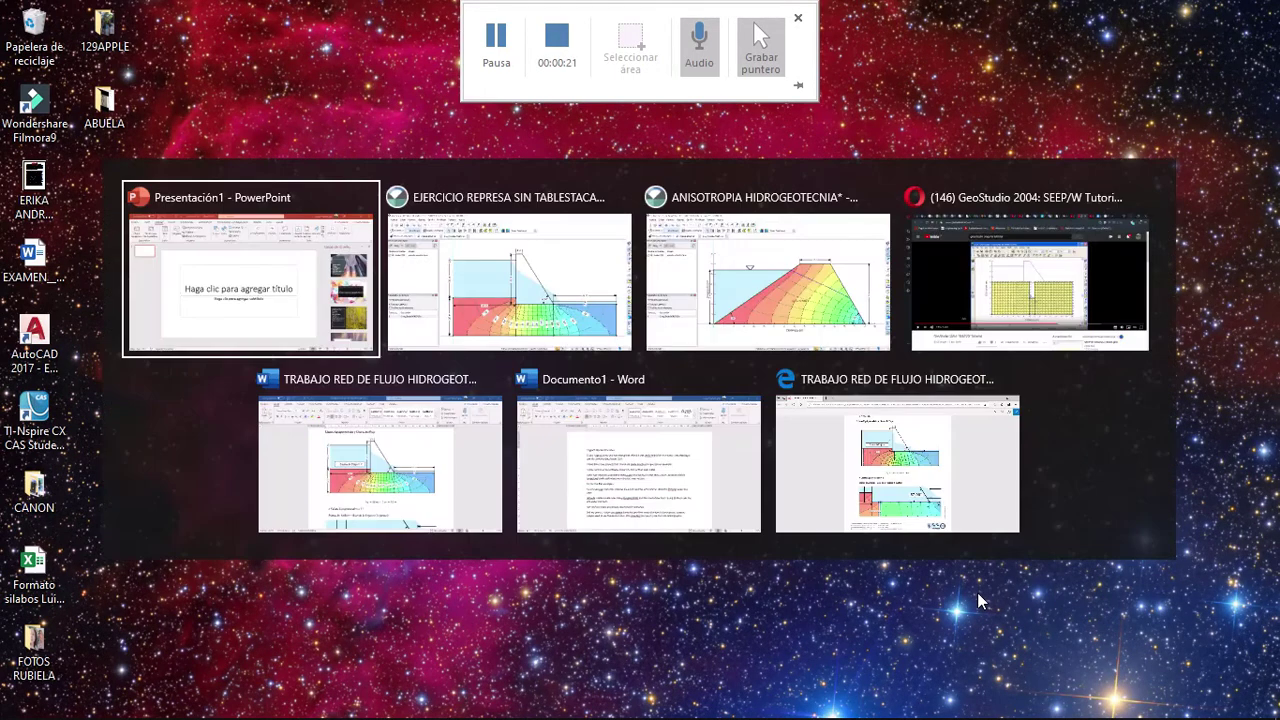
pyautogui.press('Tab')
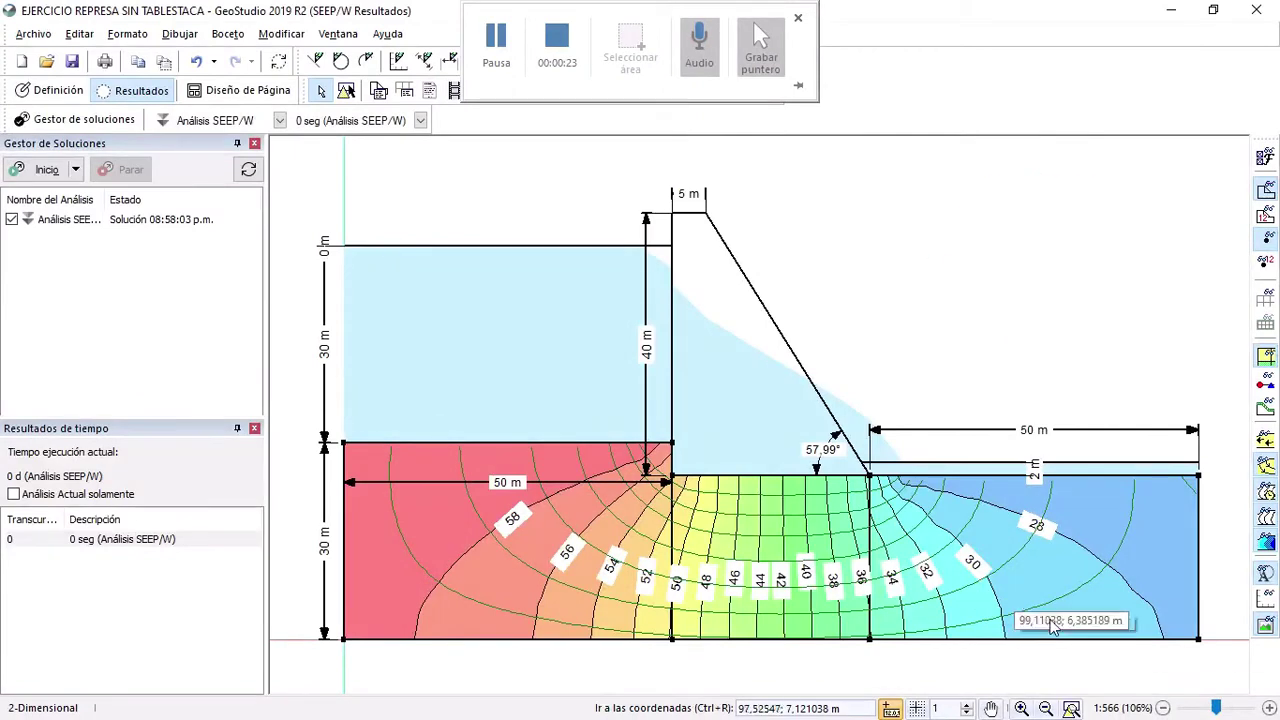
pyautogui.hotkey('alt', 'Tab')
pyautogui.press('Tab')
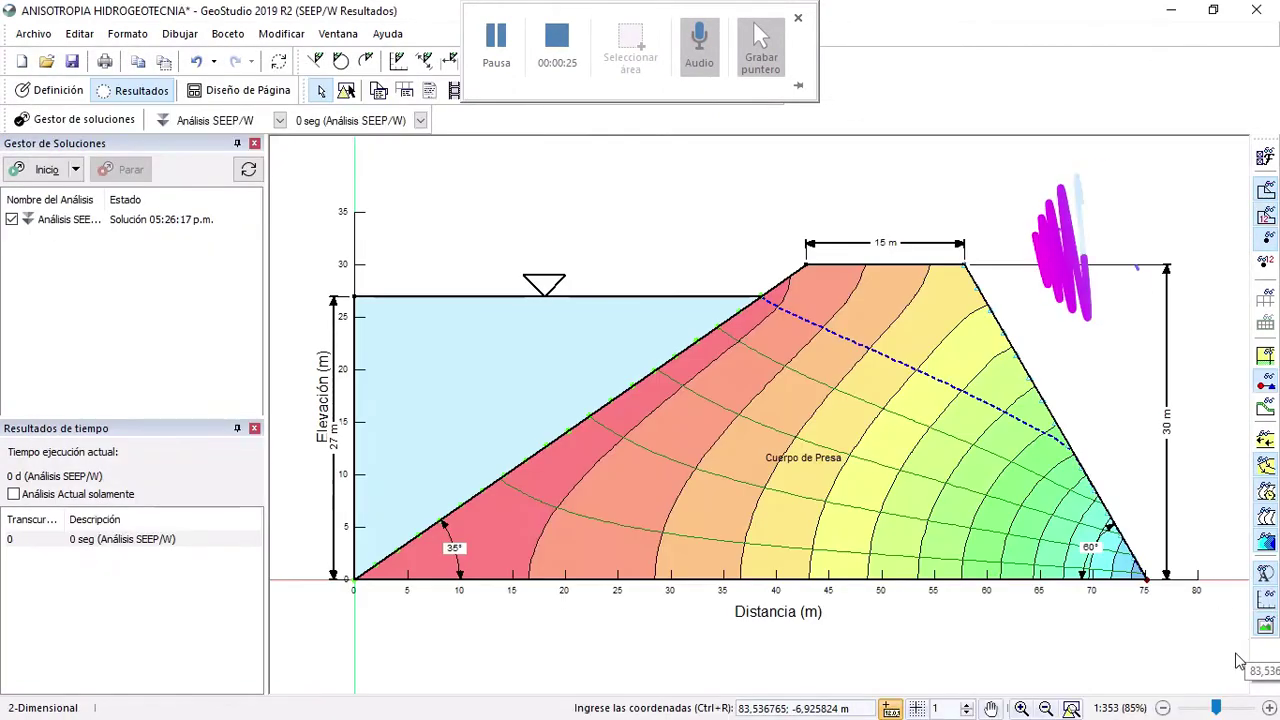
# - Restore the anisotropy model window, then minimize both model windows to show the desktop
pyautogui.moveTo(900, 12); pyautogui.dragTo(966, 94)
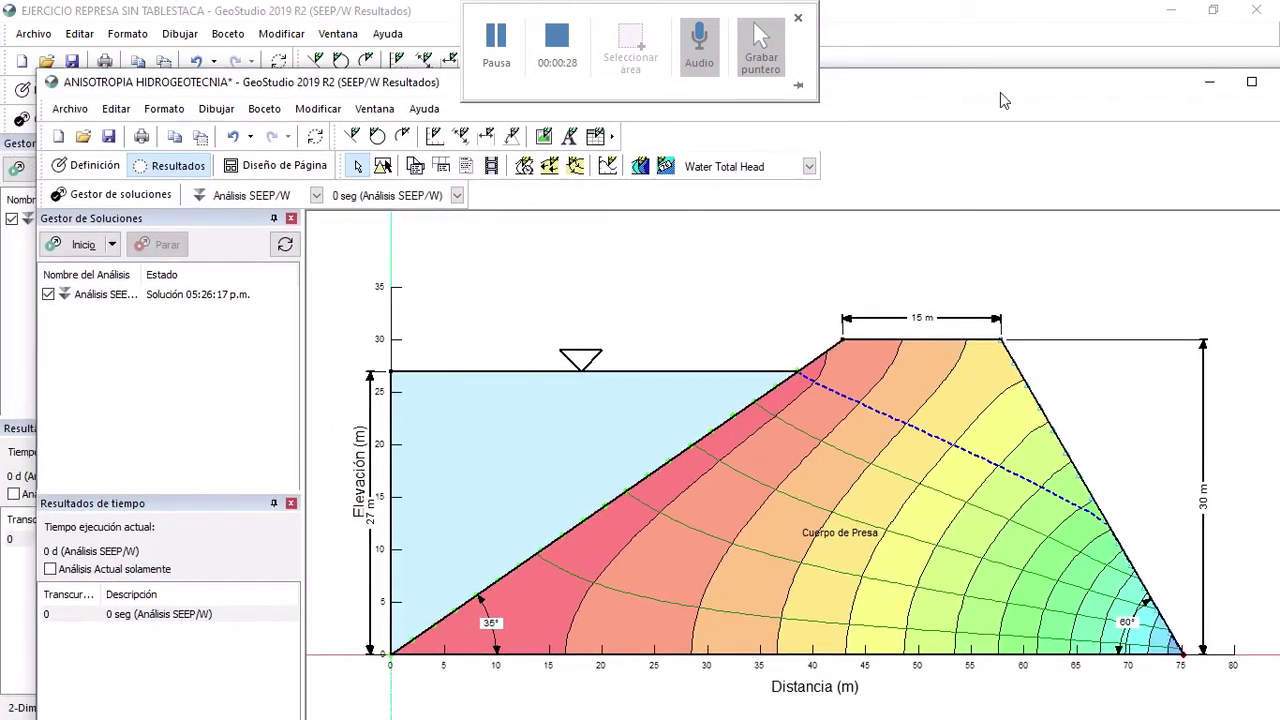
pyautogui.click(1254, 83)
pyautogui.click(1168, 10)
pyautogui.click(1168, 10)
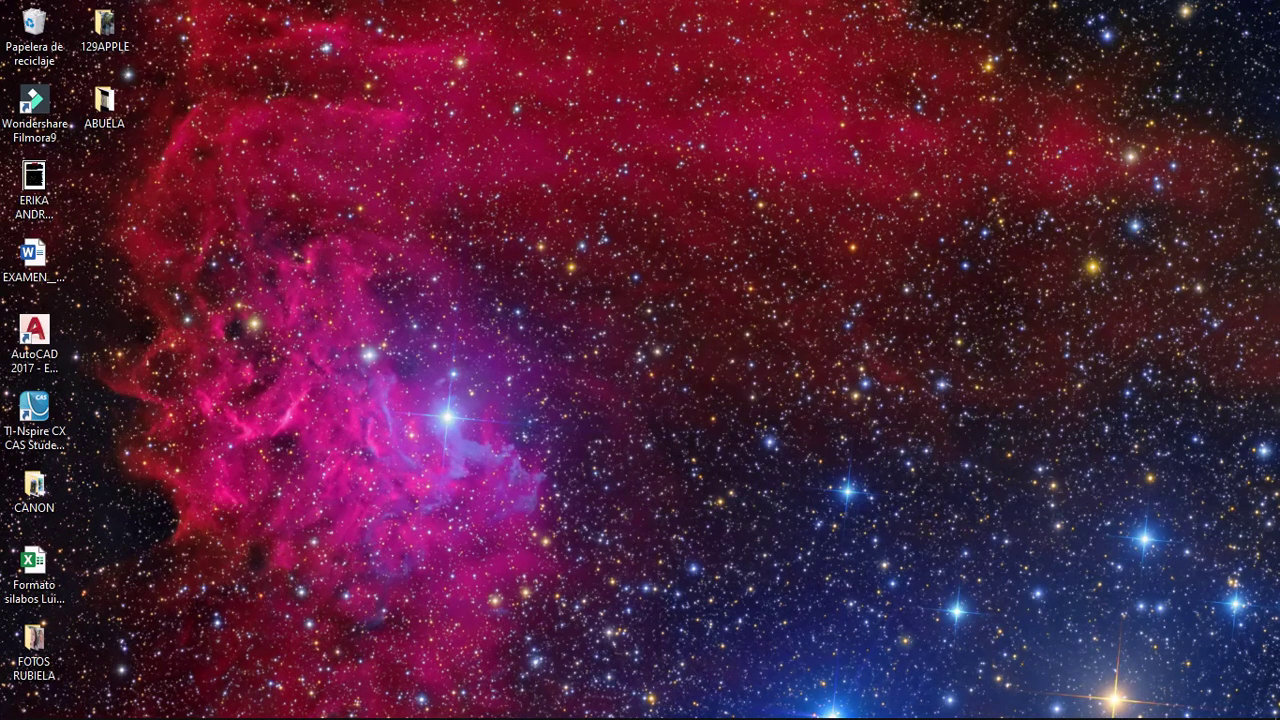
# - Replay the SEEP/W tutorial from about 7:17, pausing at 7:31 on the flux-section step
pyautogui.moveTo(140, 715)
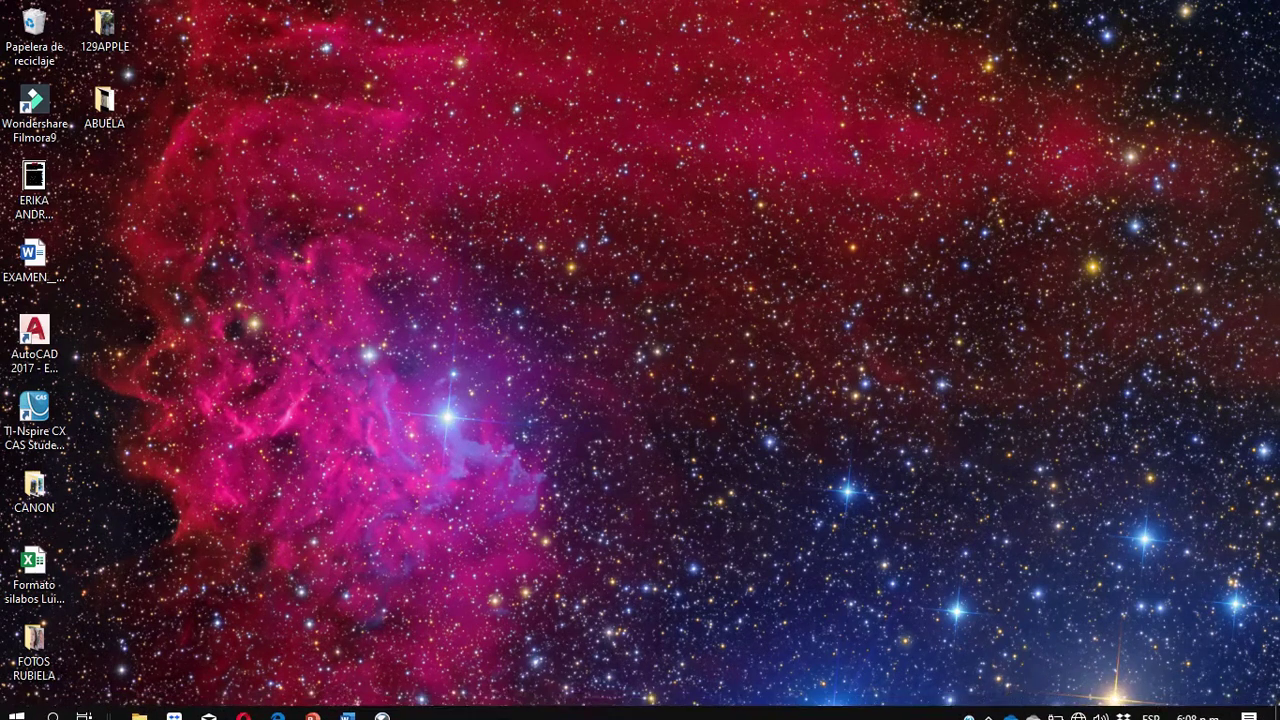
pyautogui.moveTo(822, 26)
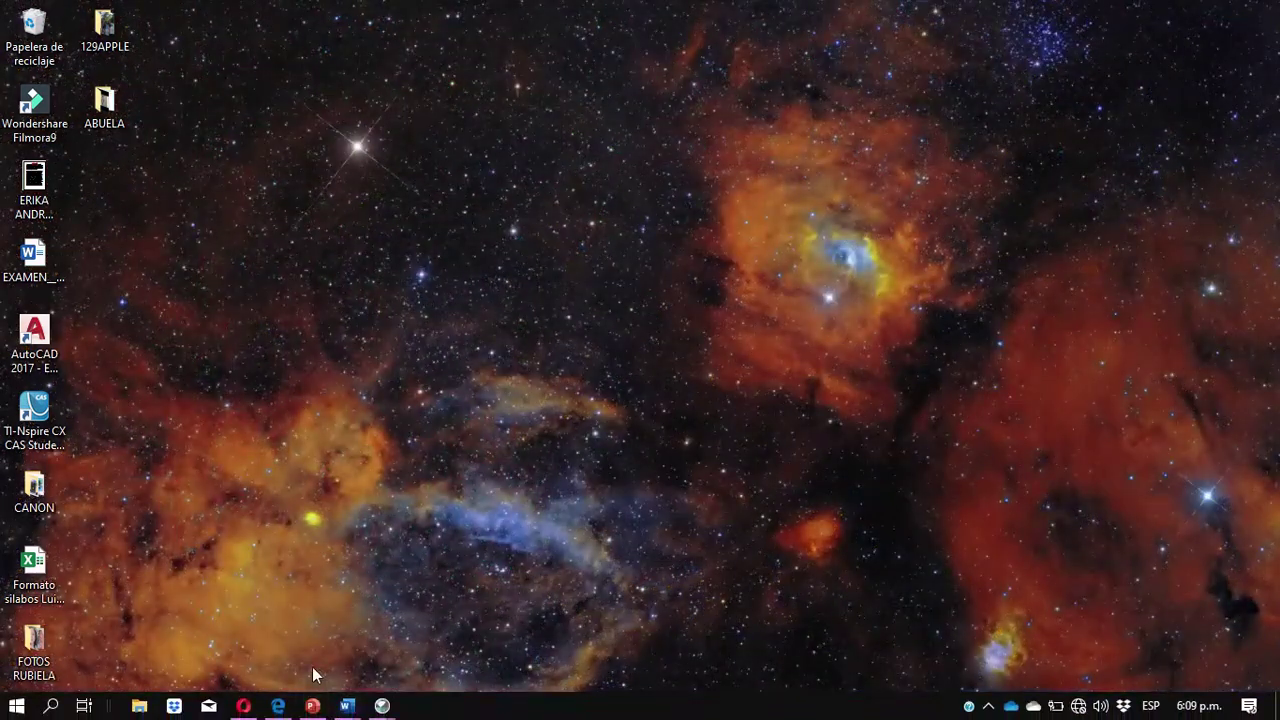
pyautogui.click(243, 705)
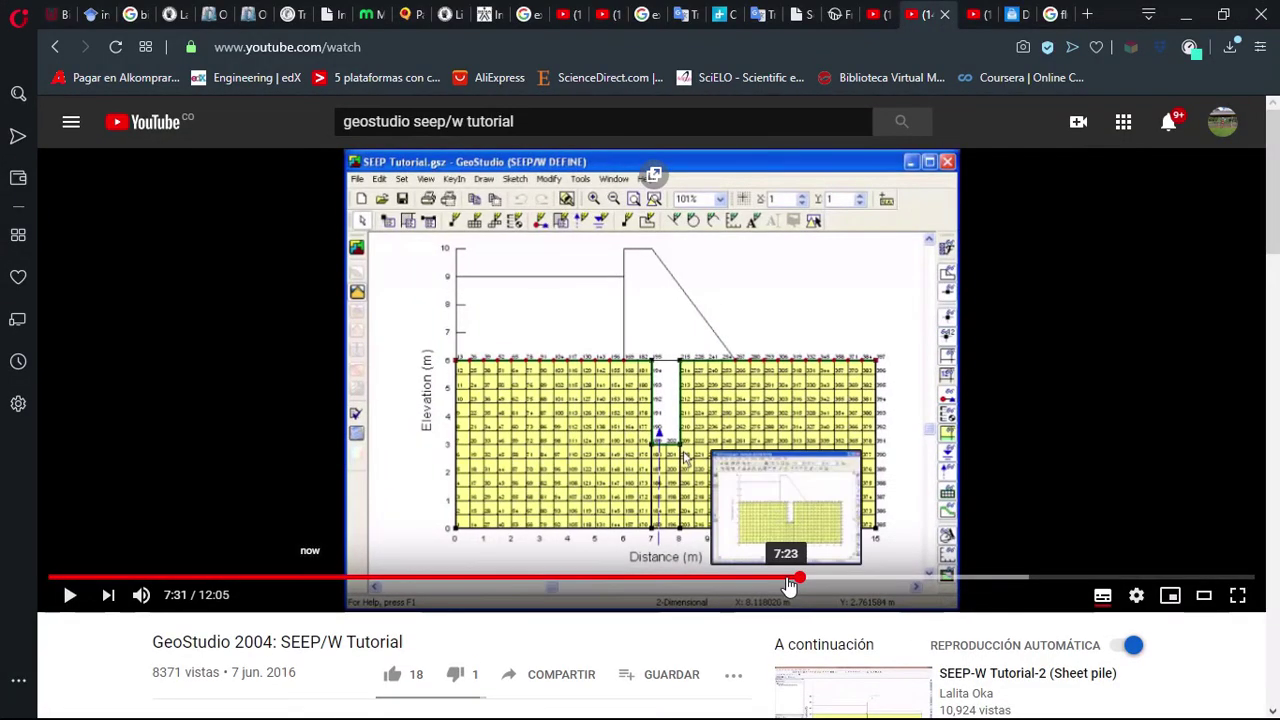
pyautogui.click(778, 580)
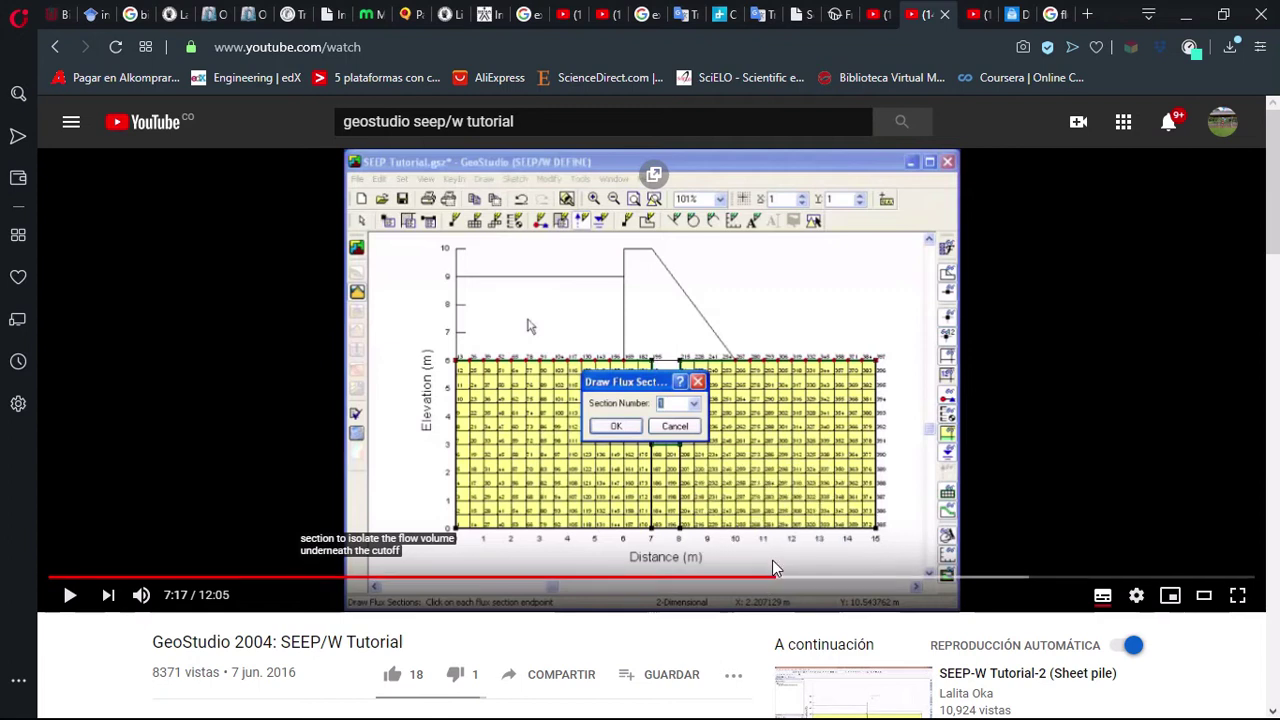
pyautogui.click(774, 580)
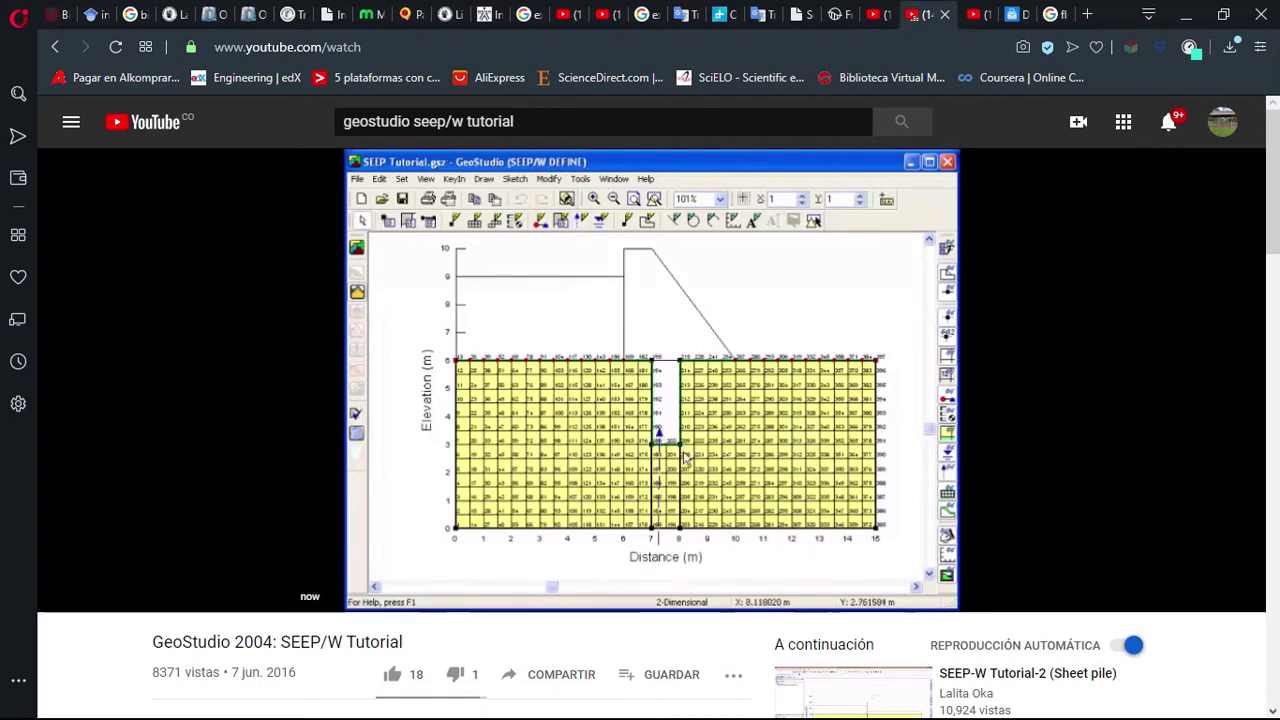
pyautogui.click(957, 377)
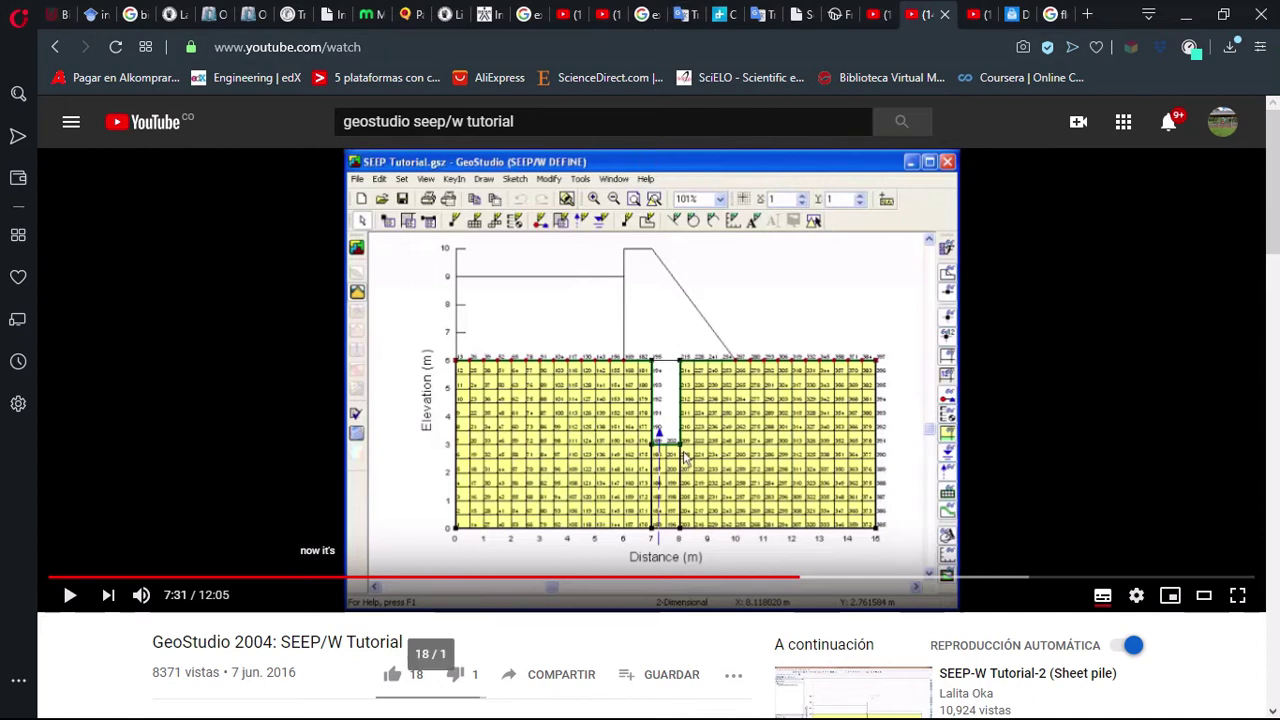
# - Back in the EJERCICIO dam model, display velocity vector arrows over the total-head flow net
pyautogui.hotkey('alt', 'Tab')
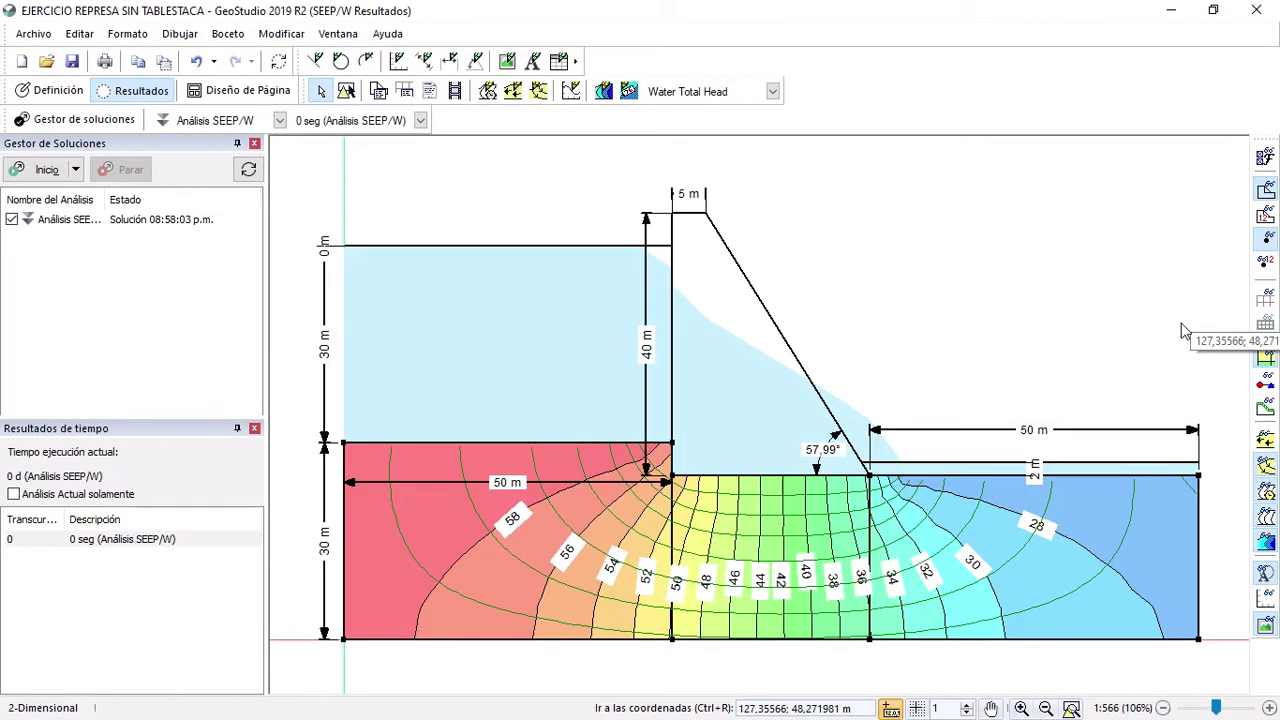
pyautogui.moveTo(1256, 10)
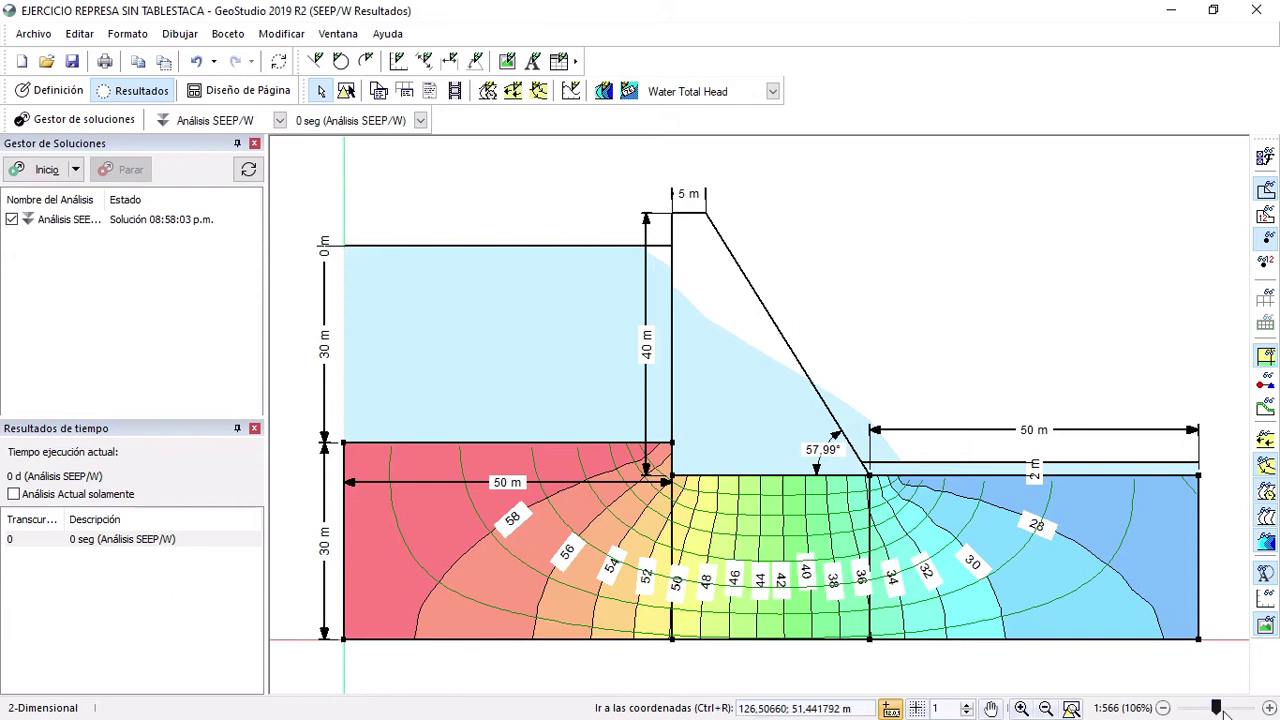
pyautogui.click(1267, 466)
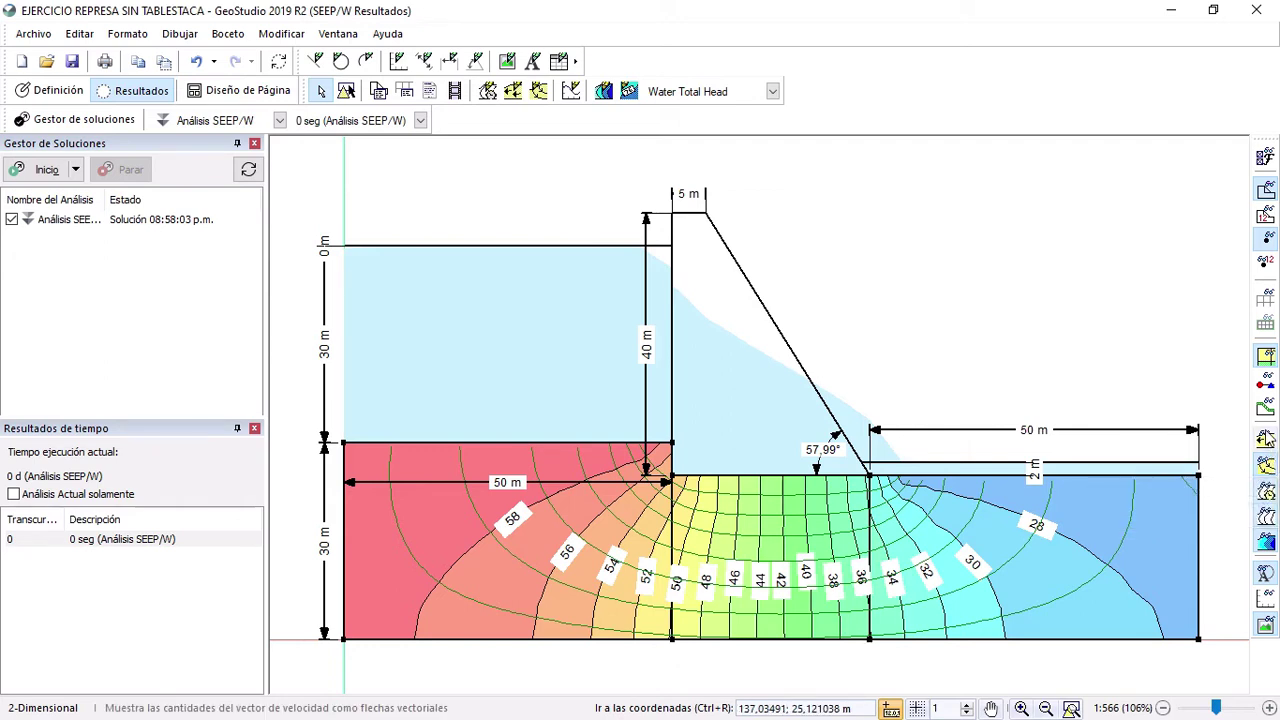
pyautogui.click(1265, 442)
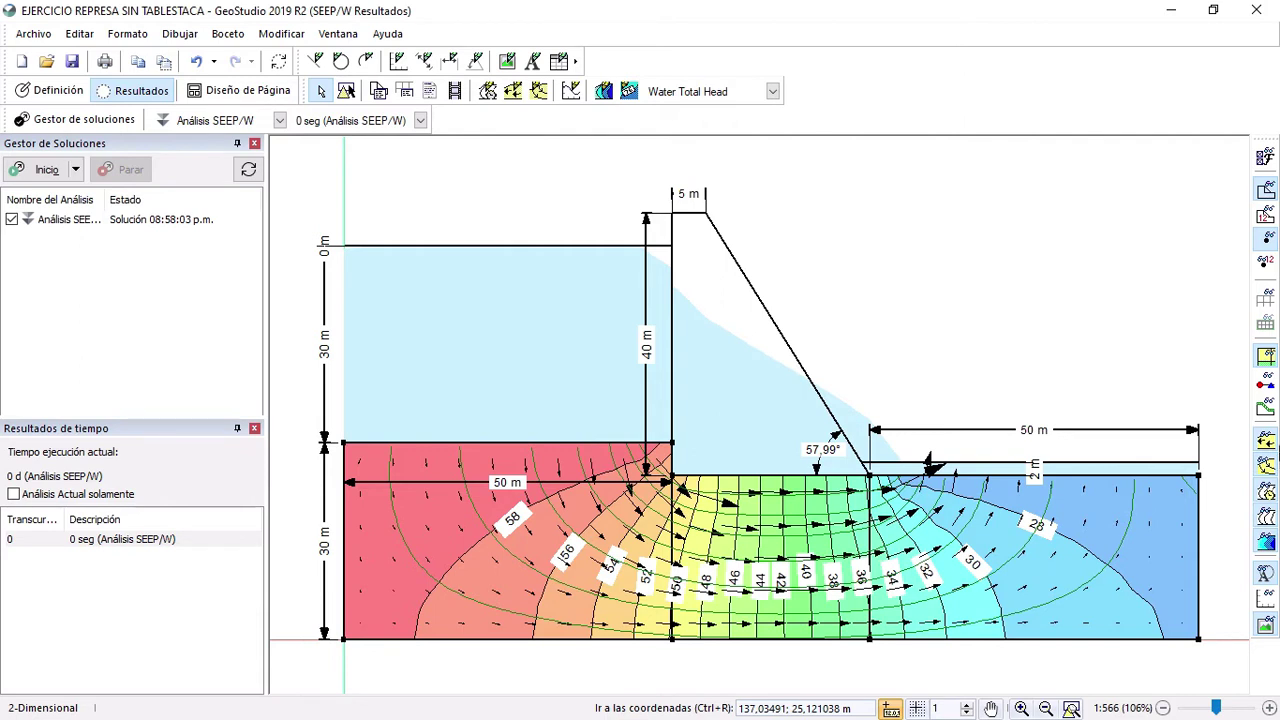
# - Turn off the velocity vectors, leaving the head contours from 58 to 28
pyautogui.click(1266, 442)
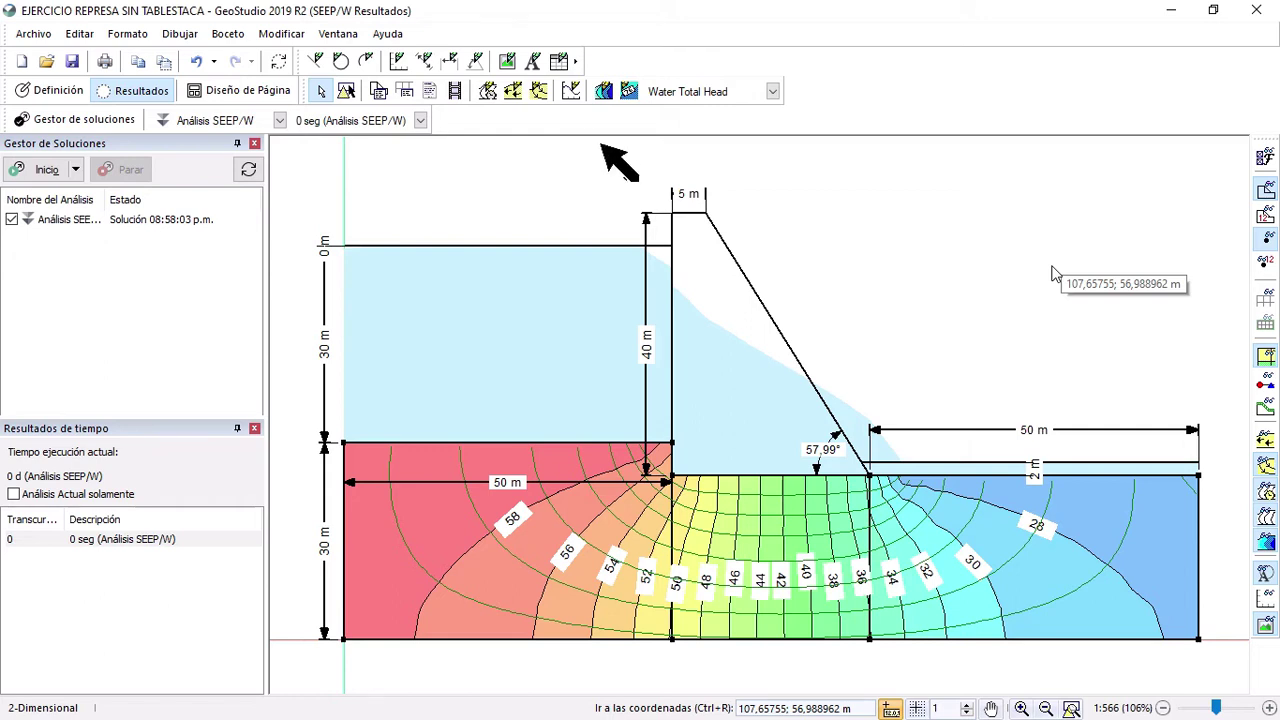
# - In Dibujar Gráficos, add a new graph and name it xxx
pyautogui.click(571, 93)
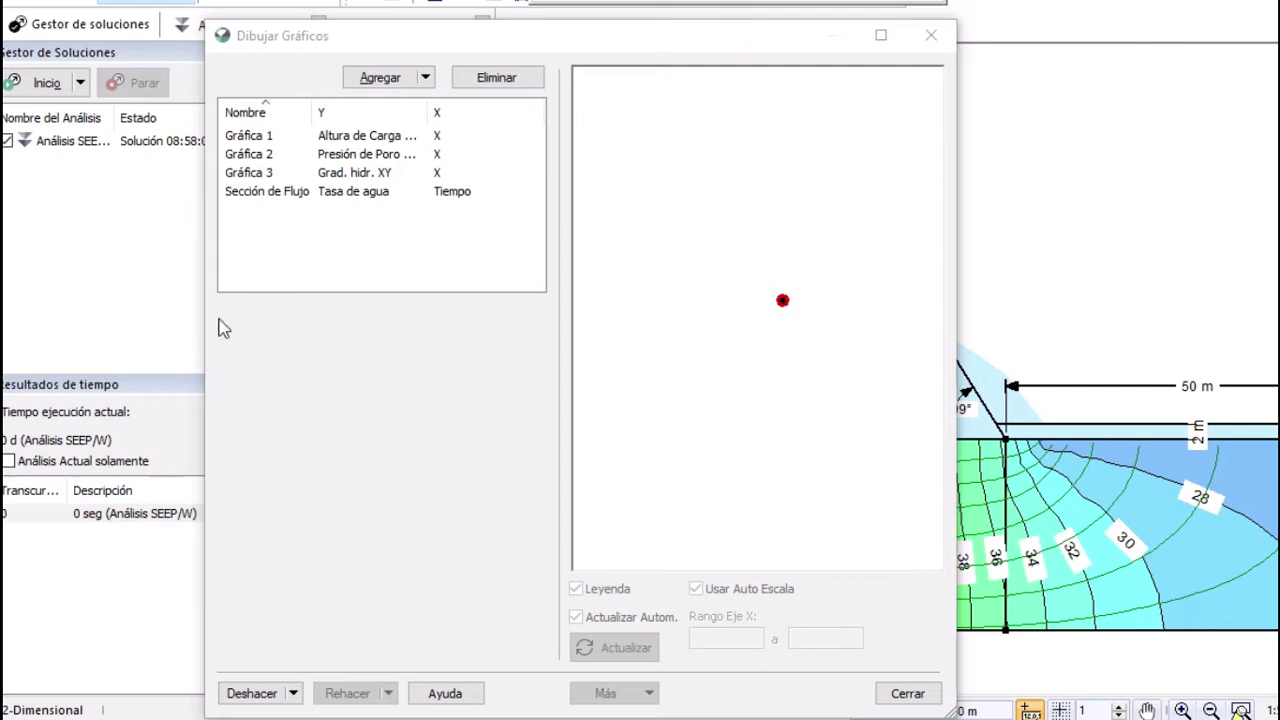
pyautogui.click(368, 80)
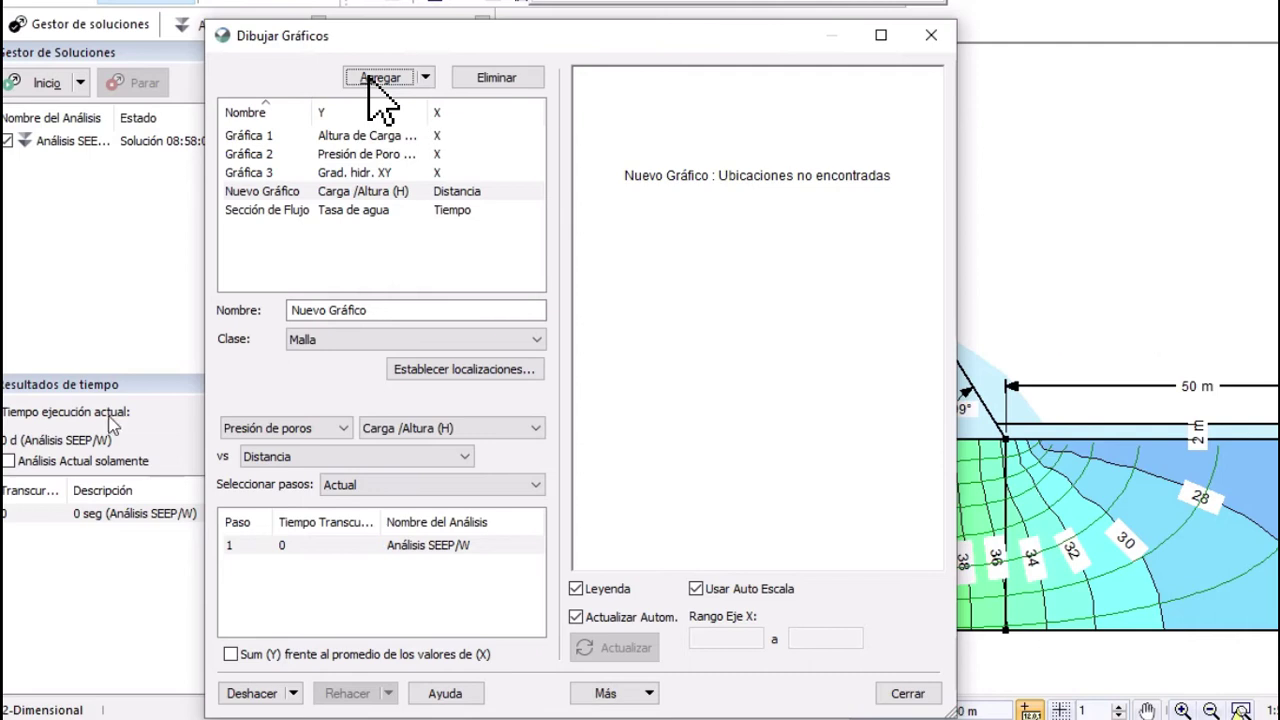
pyautogui.doubleClick(405, 308)
pyautogui.write('xx')
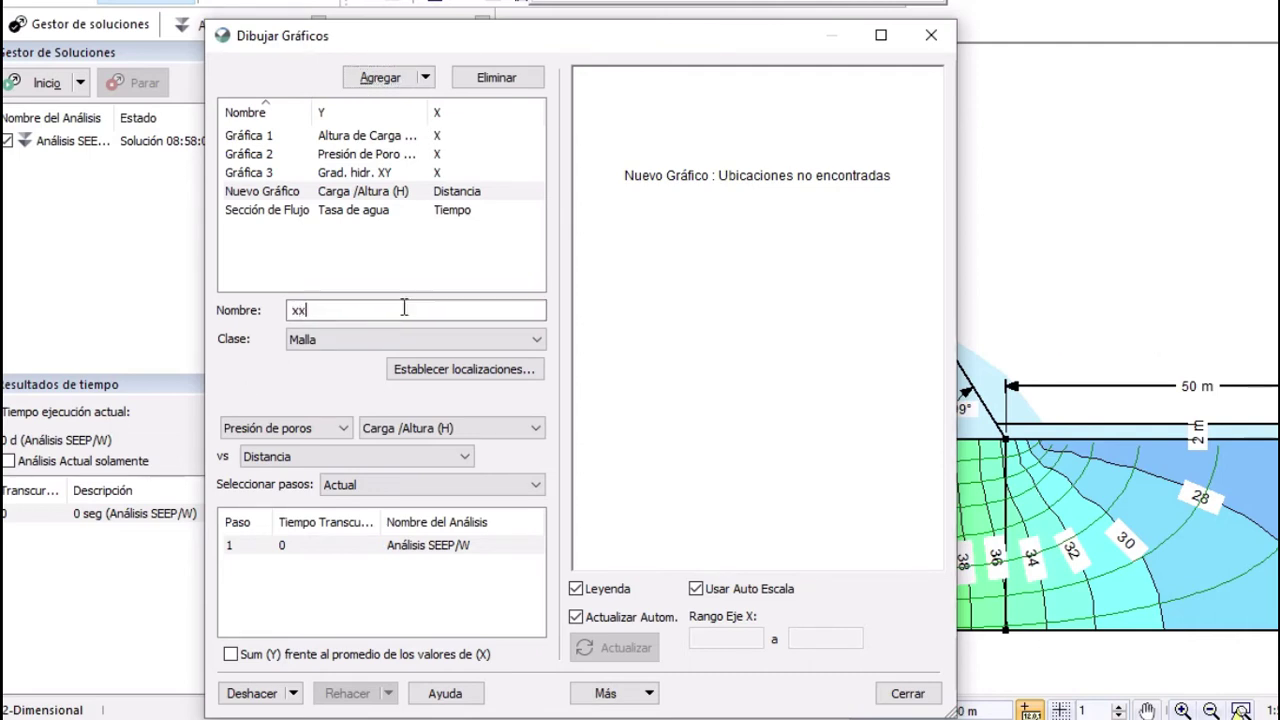
pyautogui.write('x')
pyautogui.click(300, 430)
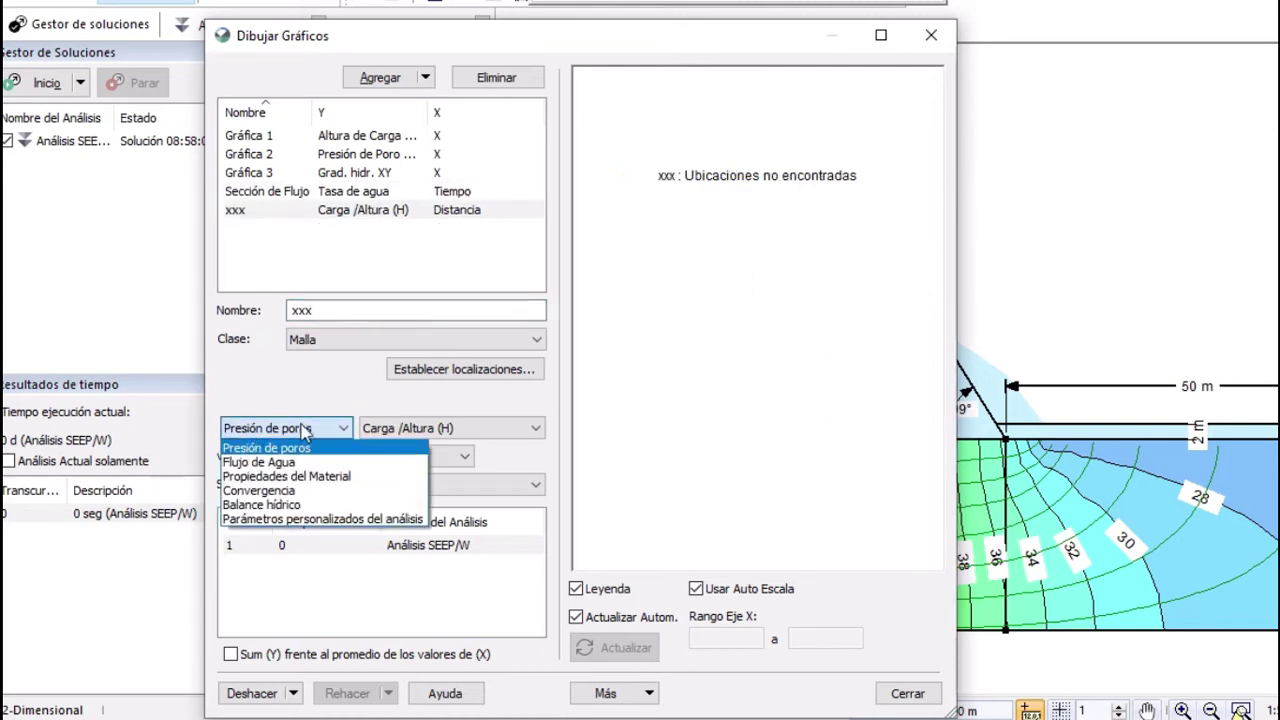
# - Make graph xxx plot Flujo de Agua Tasa de agua versus Tiempo, then open Establecer localizaciones
pyautogui.click(262, 462)
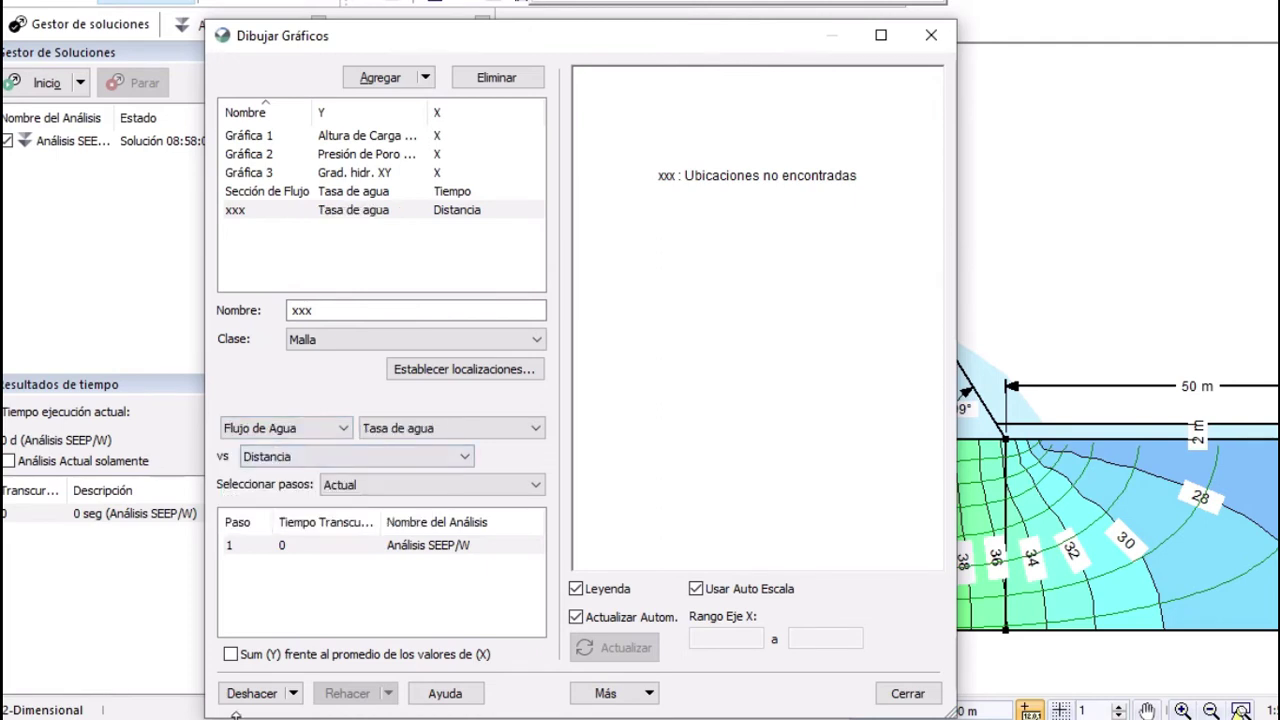
pyautogui.click(413, 433)
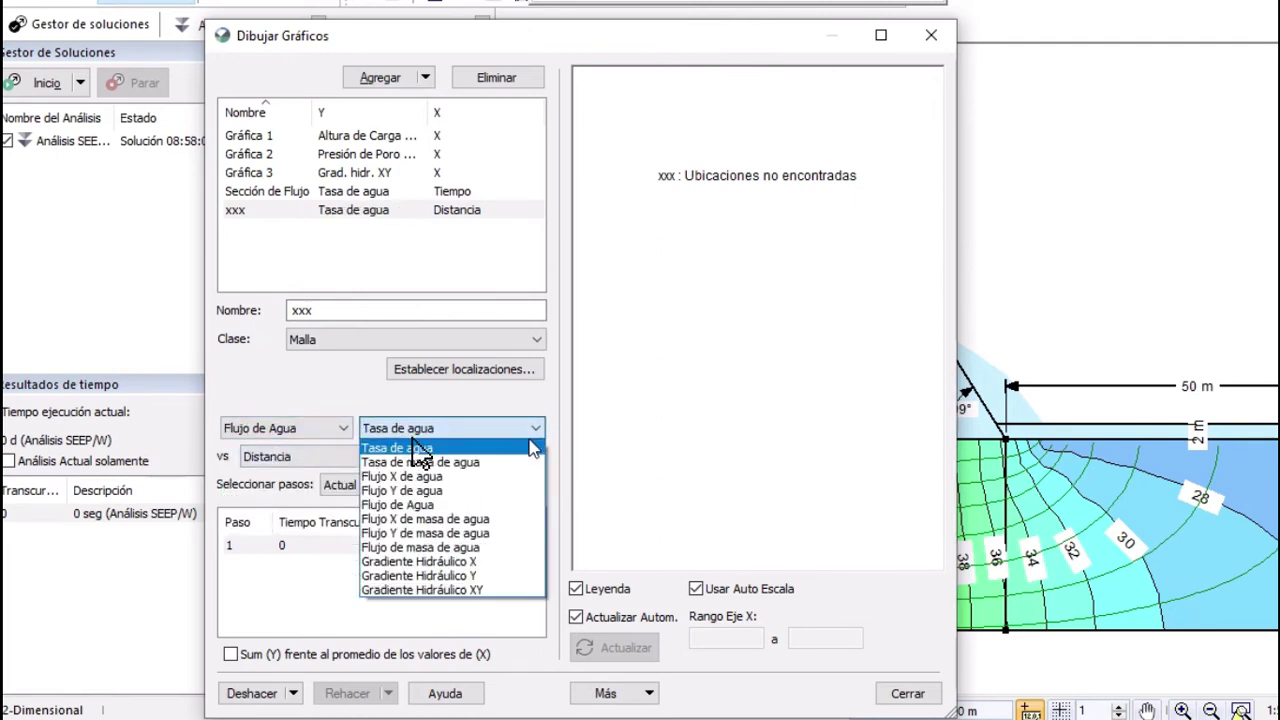
pyautogui.click(418, 448)
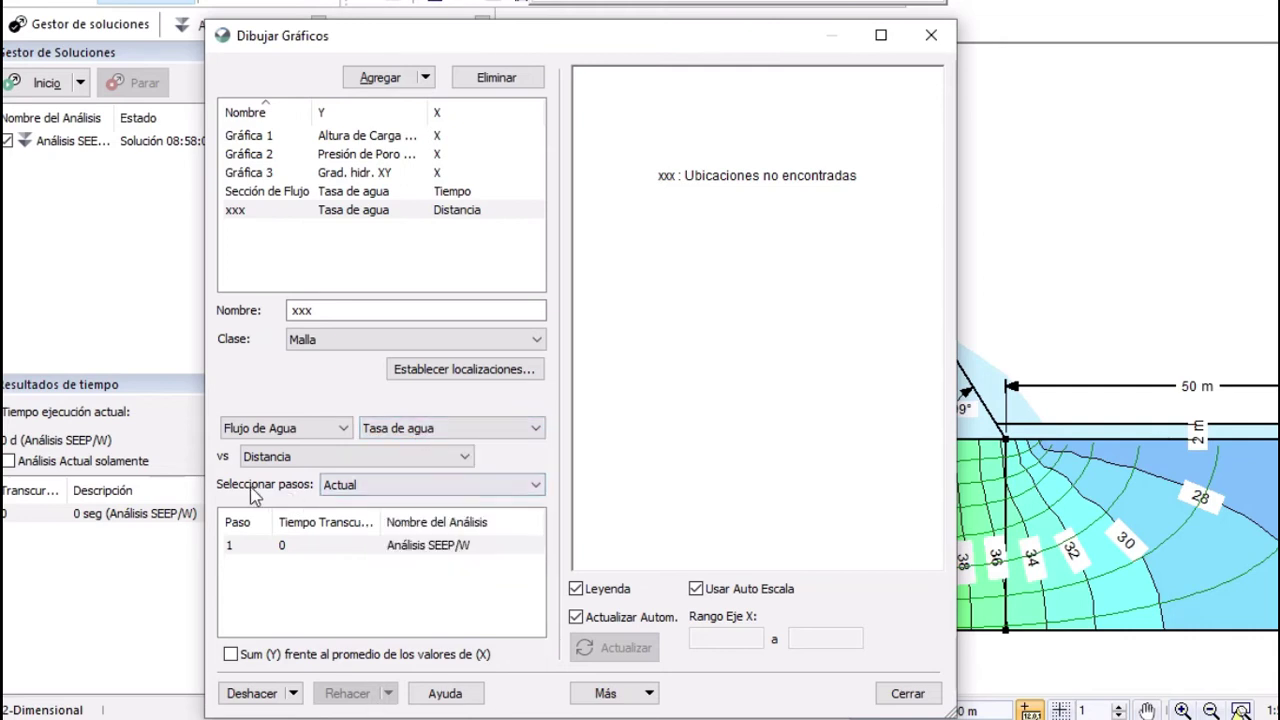
pyautogui.click(312, 458)
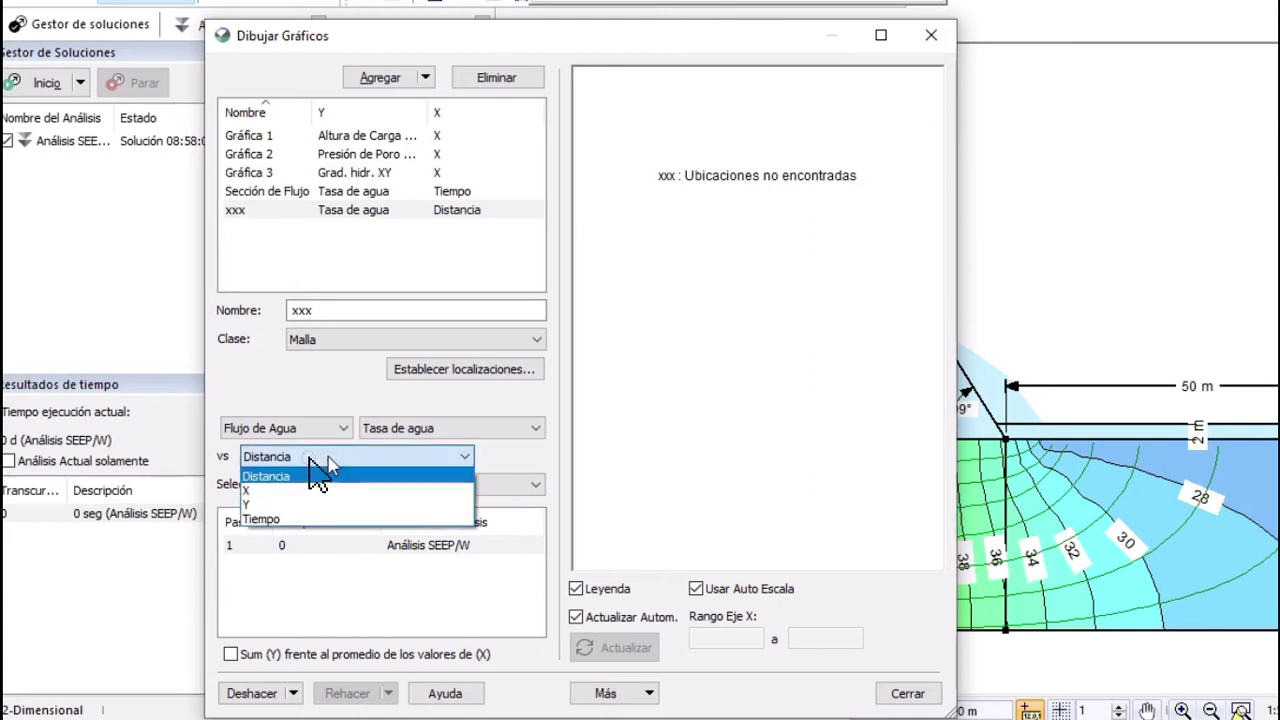
pyautogui.click(262, 518)
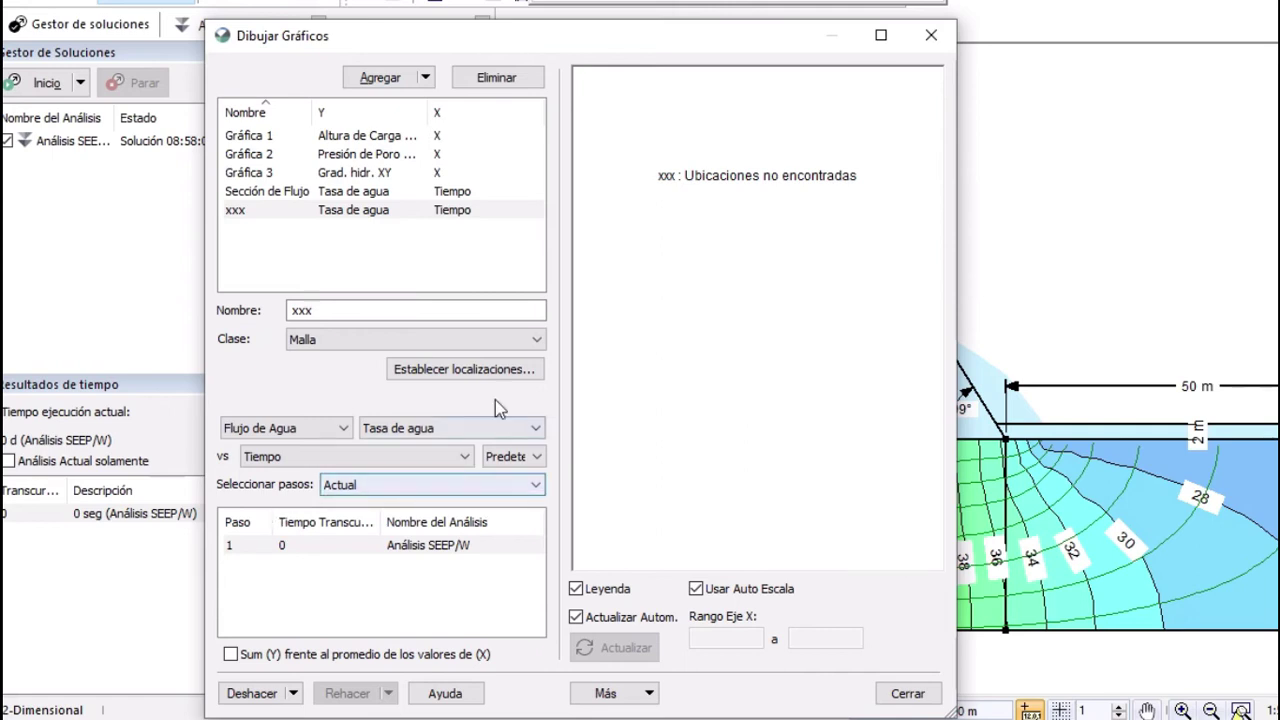
pyautogui.click(455, 369)
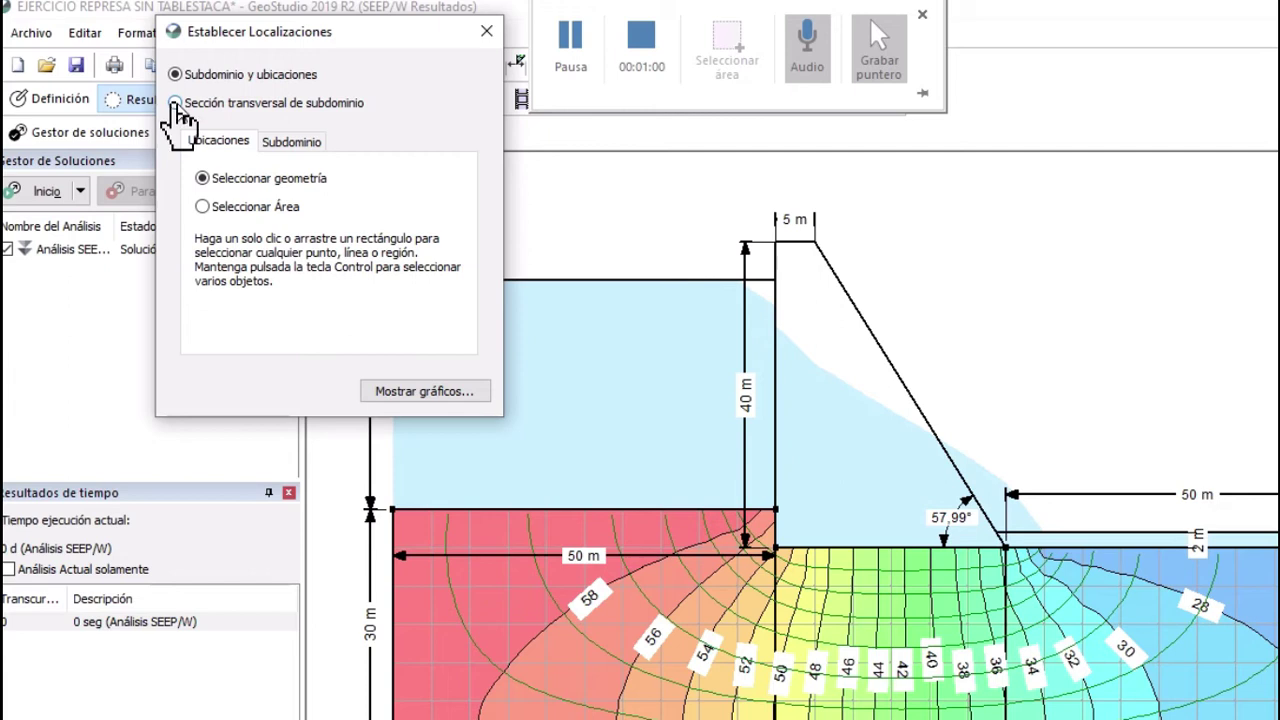
# - Draw a vertical subdomain cross-section at x = 65 and plot Nodos 90–95
pyautogui.click(176, 105)
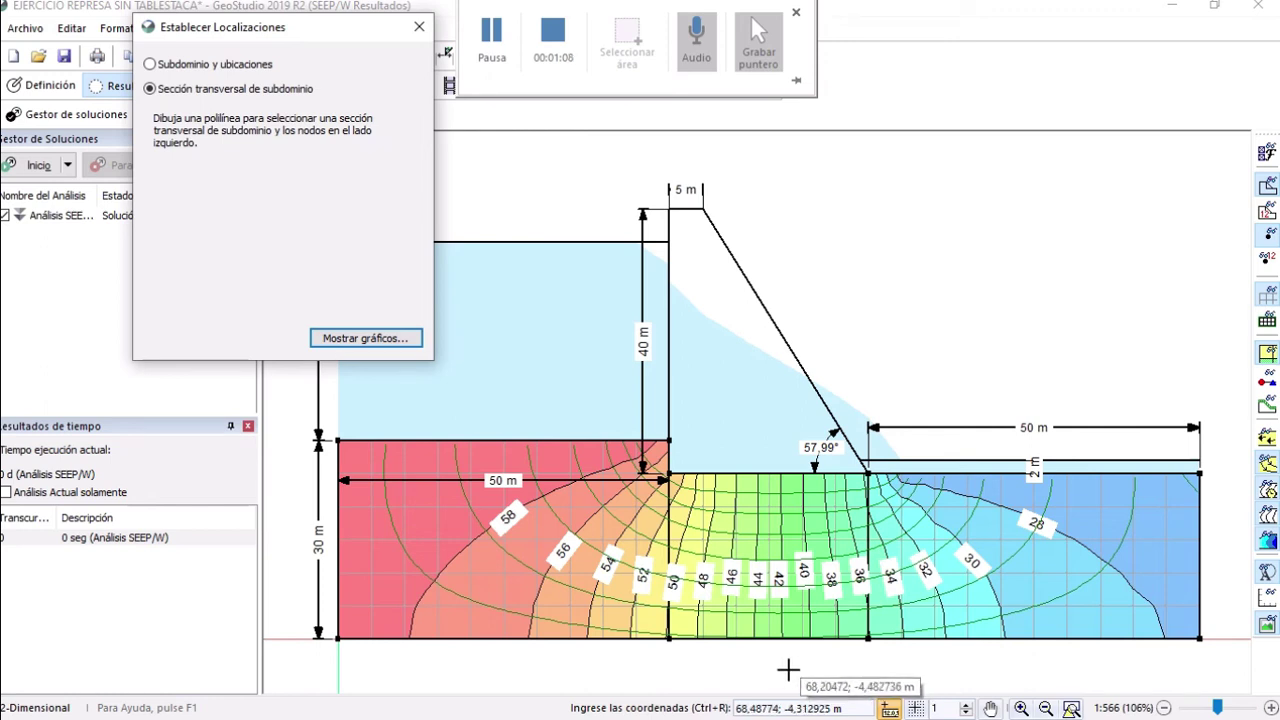
pyautogui.click(785, 671)
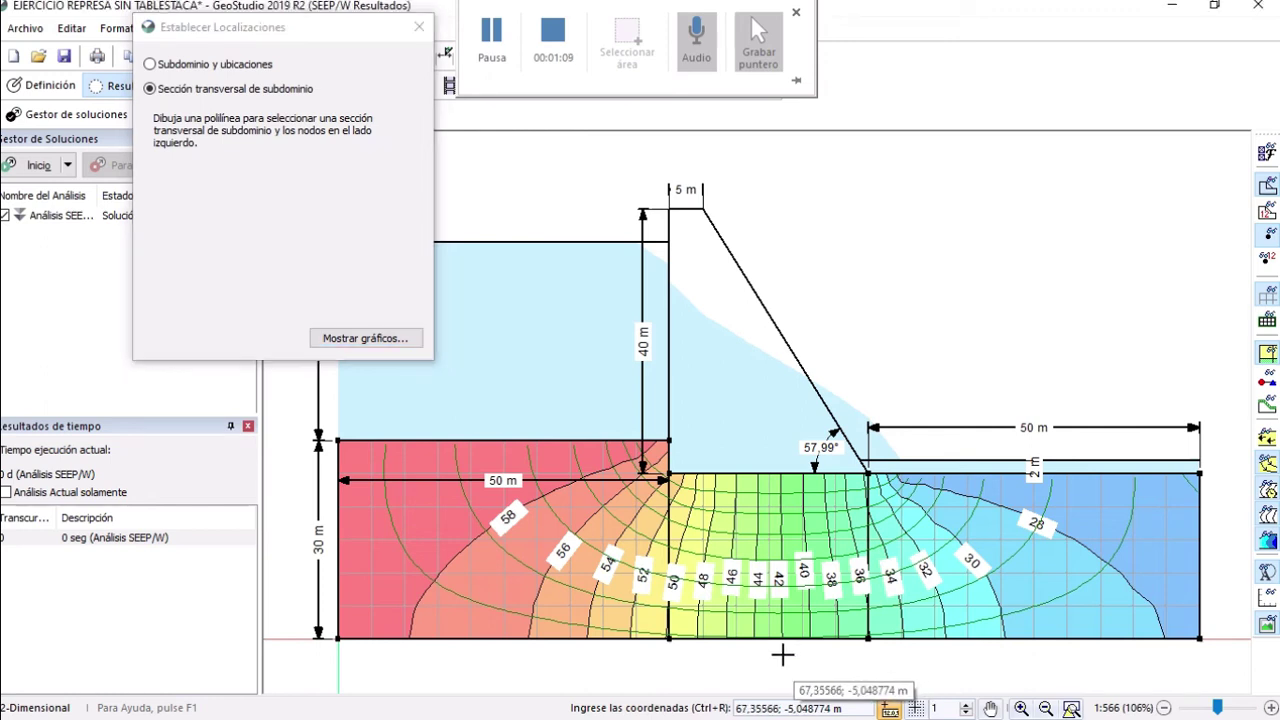
pyautogui.click(785, 436)
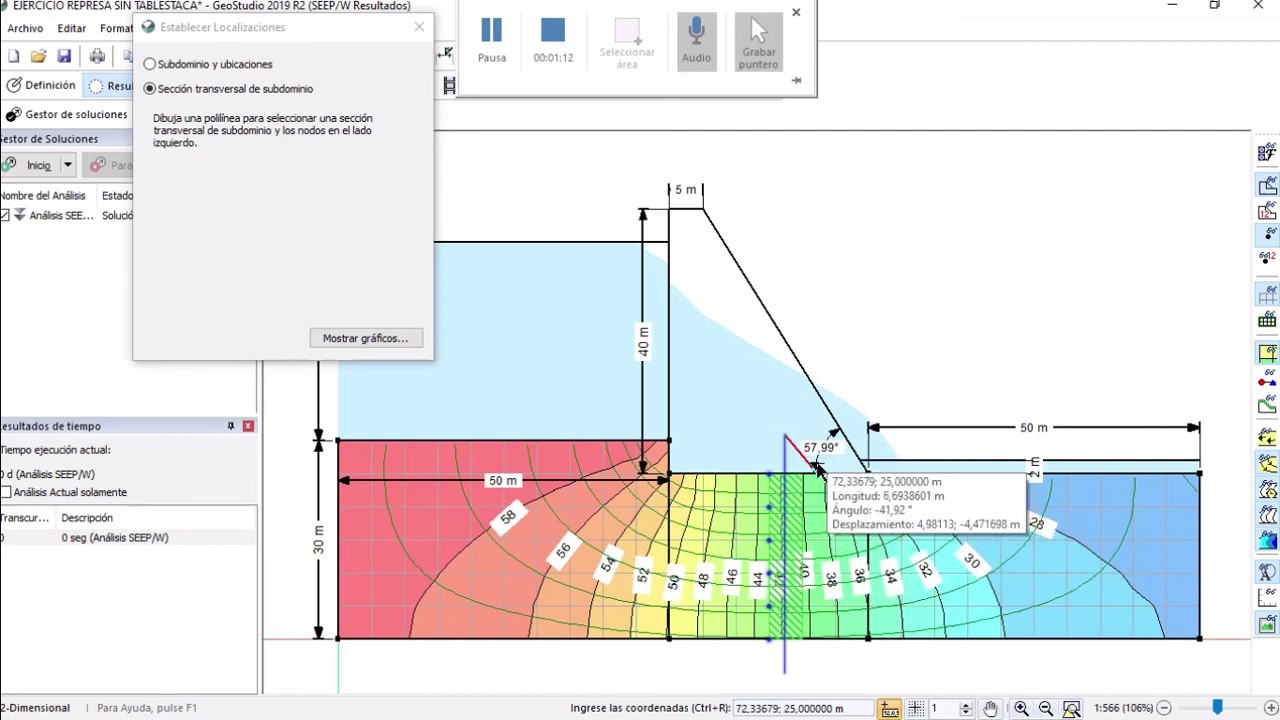
pyautogui.click(341, 342)
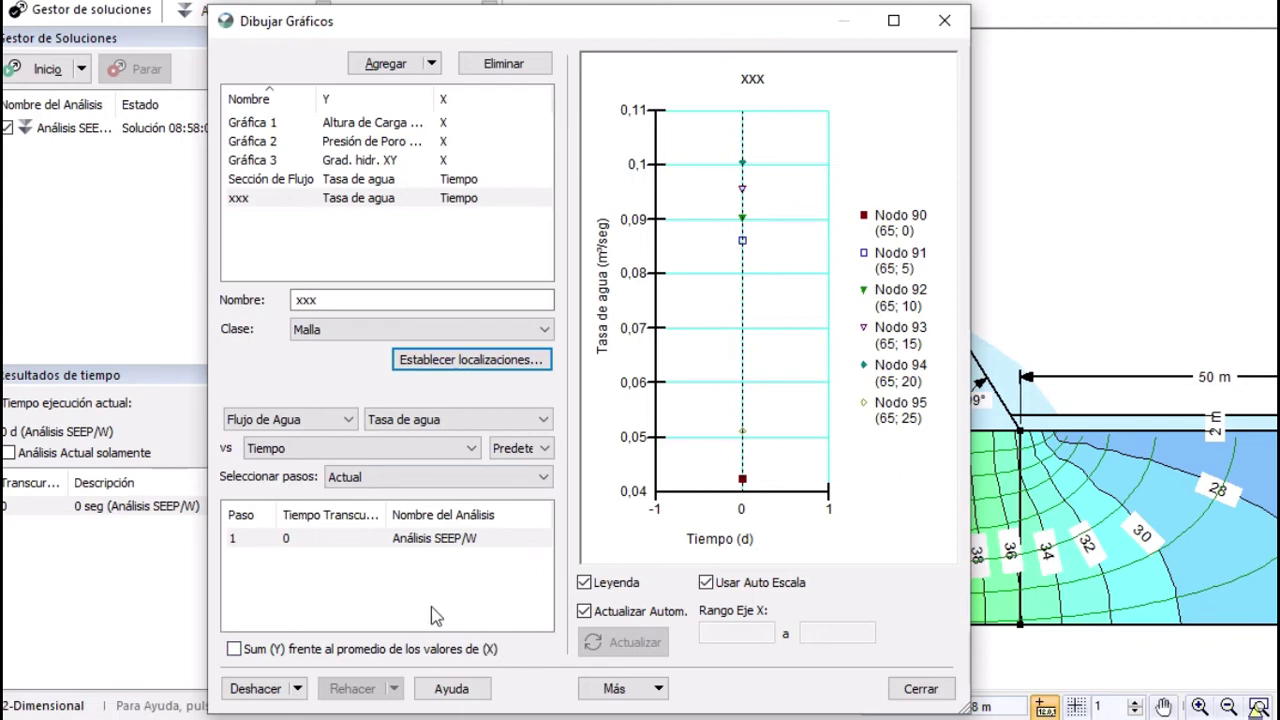
# - Enable 'Sum (Y)' to total the section flow, reading about 0.466 m³/s
pyautogui.click(235, 650)
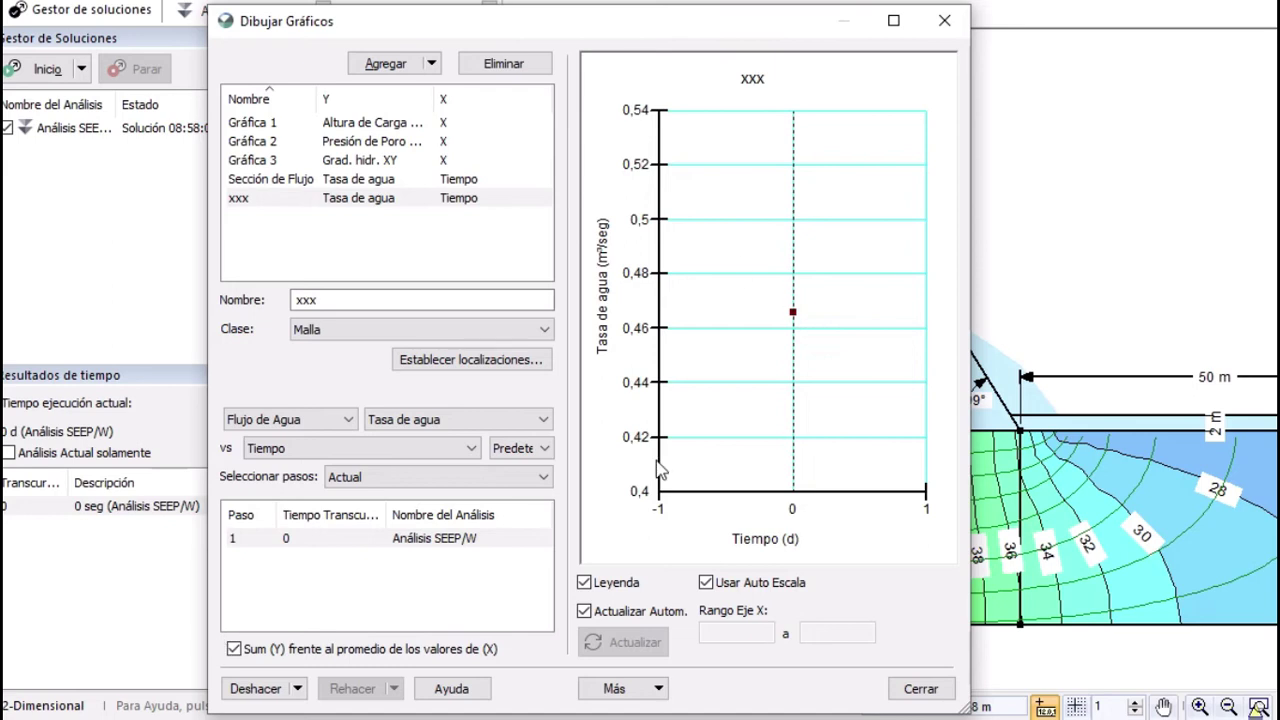
pyautogui.moveTo(789, 315)
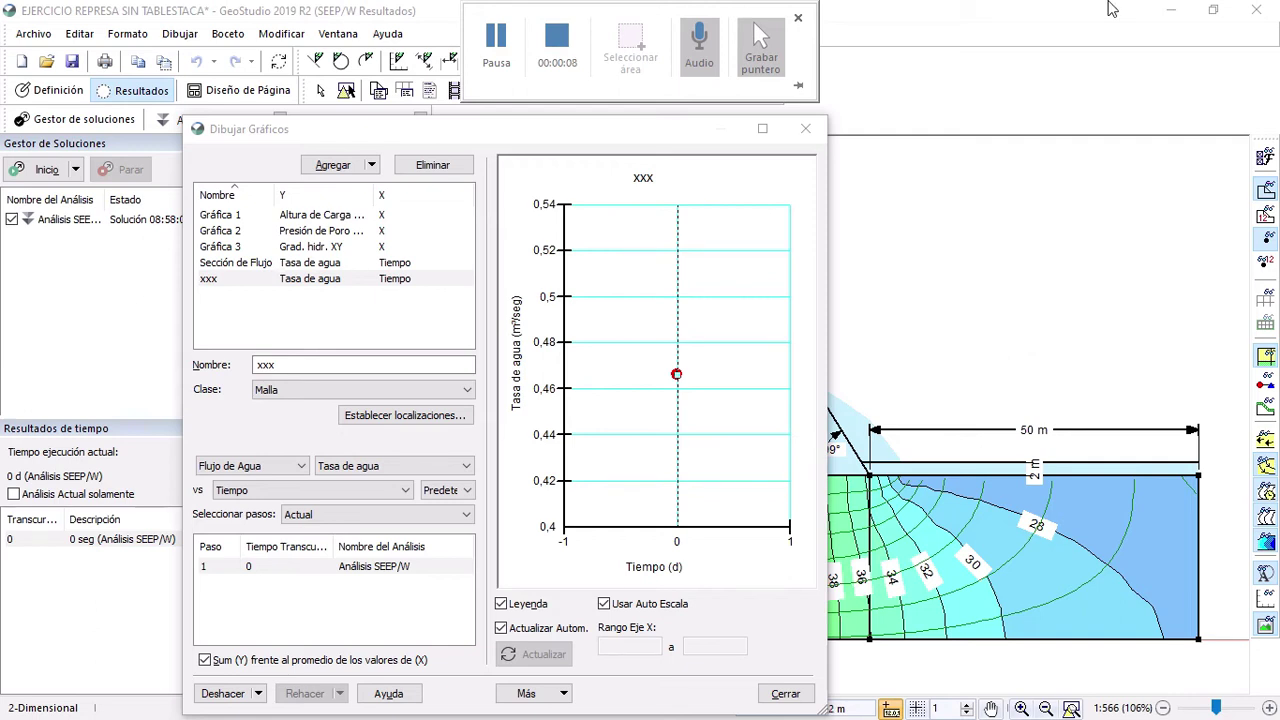
# - Bring up the flow-net lecture video at 4:03 showing Q = K(h/Nd)Nf
pyautogui.hotkey('alt', 'Tab')
pyautogui.press('Tab')
pyautogui.press('Tab')
pyautogui.press('Tab')
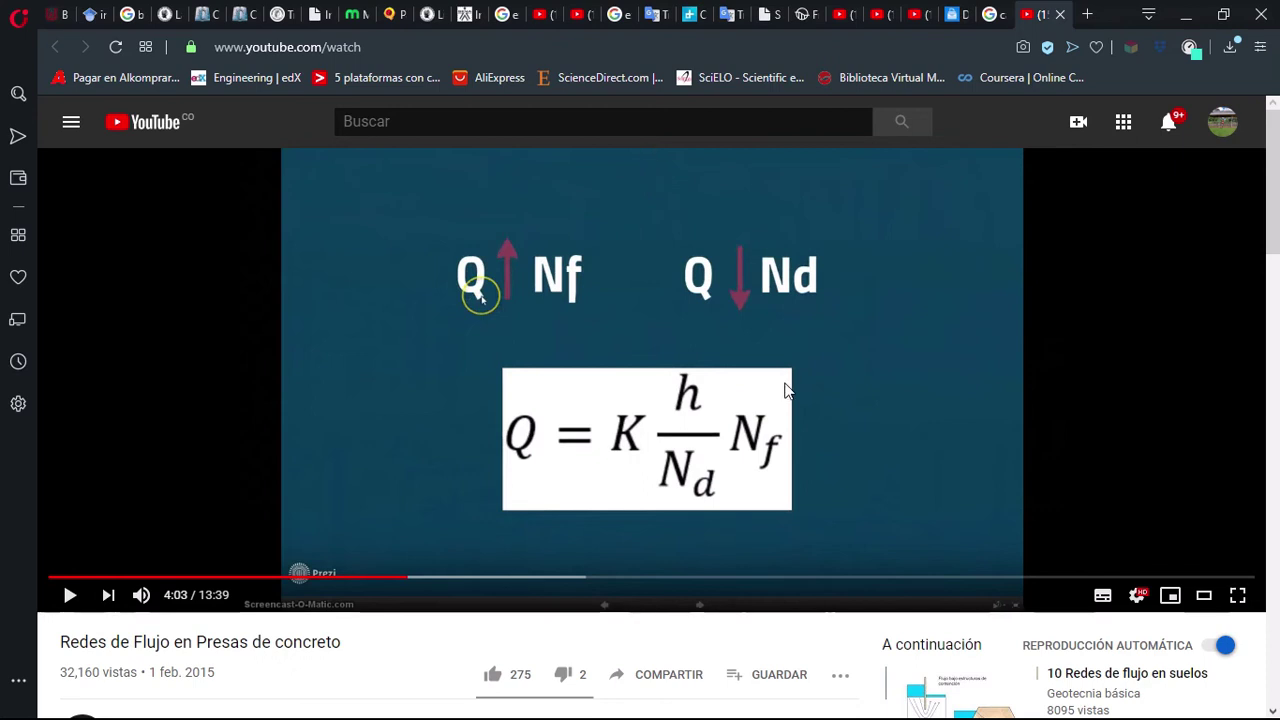
pyautogui.hotkey('alt', 'Tab')
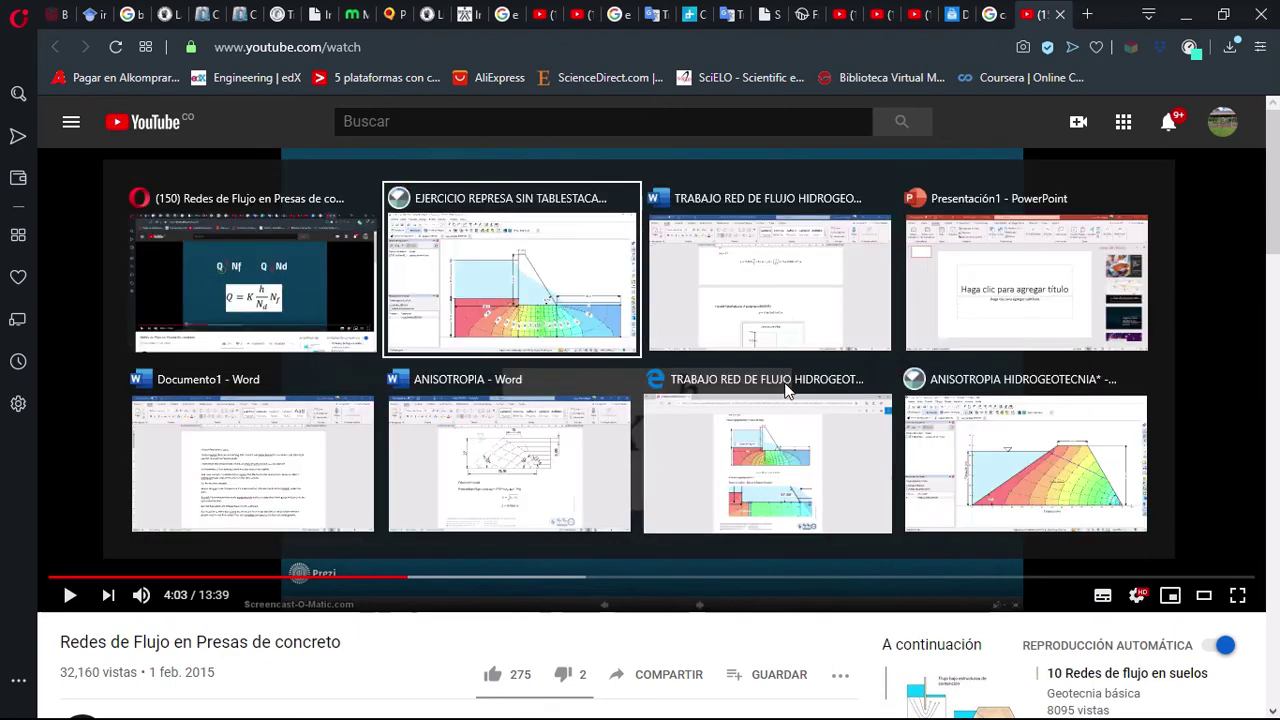
# - Show the Word report comparing hand-calculated 0,475588 m³/s with SEEP/W's 0,465987 m³/s
pyautogui.hotkey('alt', 'Tab')
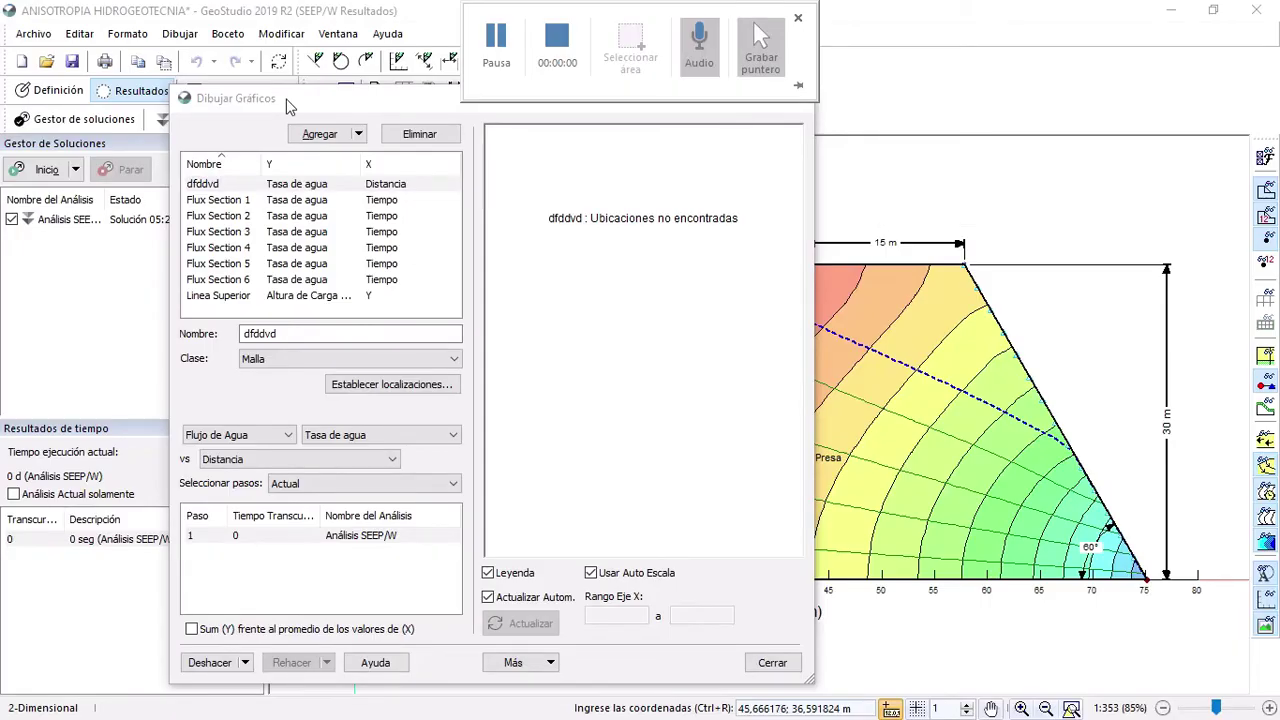
# - Close the graph window to view the embankment, then reopen Dibujar Gráficos
pyautogui.moveTo(290, 105); pyautogui.dragTo(700, 187)
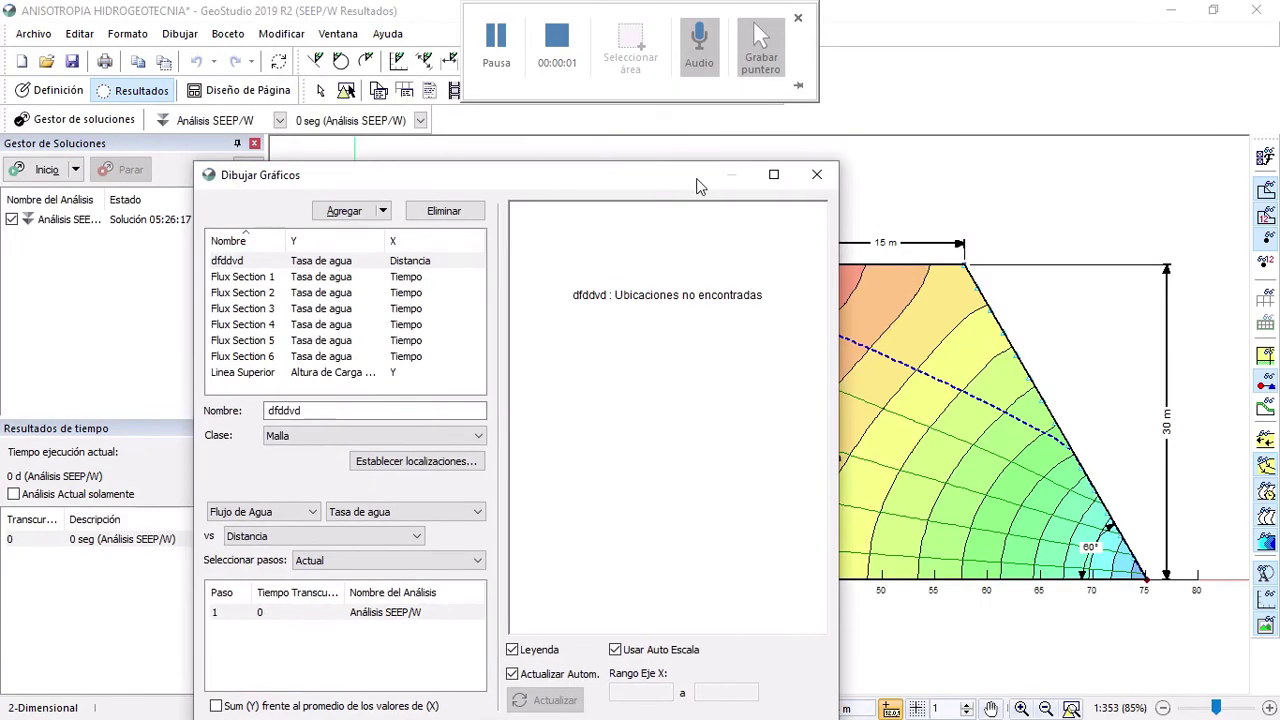
pyautogui.click(817, 175)
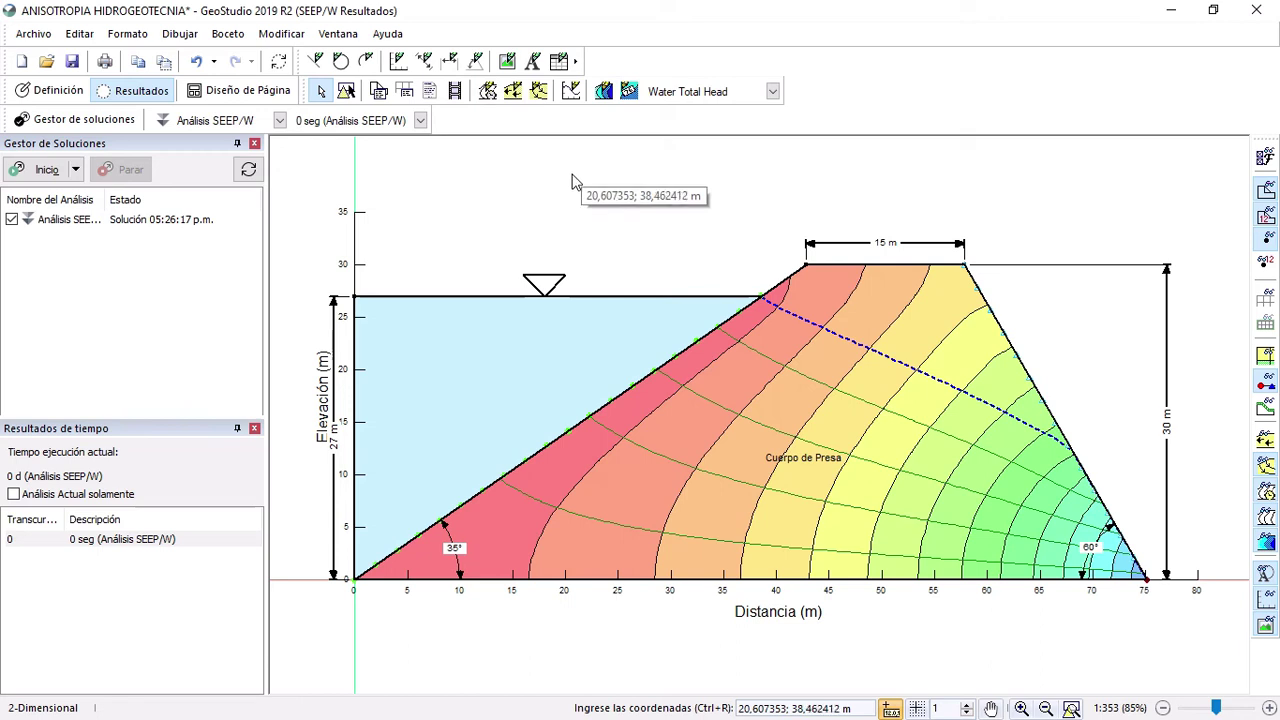
pyautogui.click(571, 91)
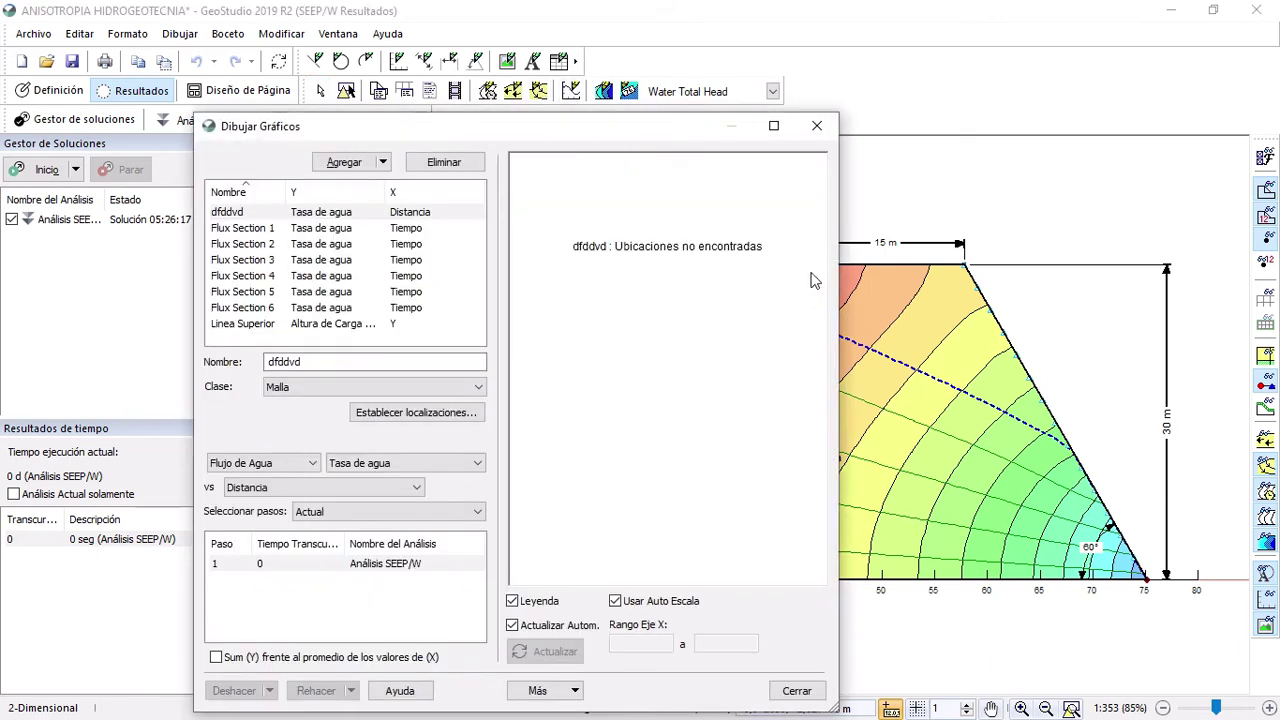
# - Add a new graph and rename it ccccc
pyautogui.click(345, 163)
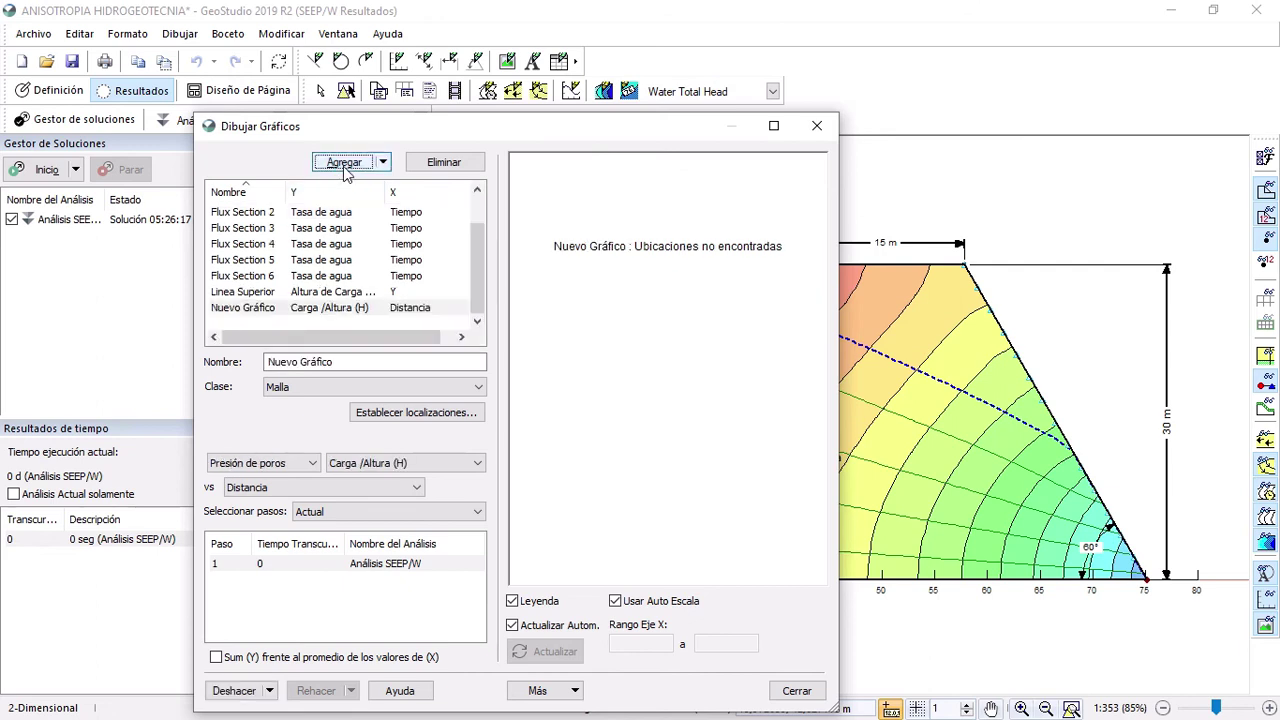
pyautogui.click(345, 361)
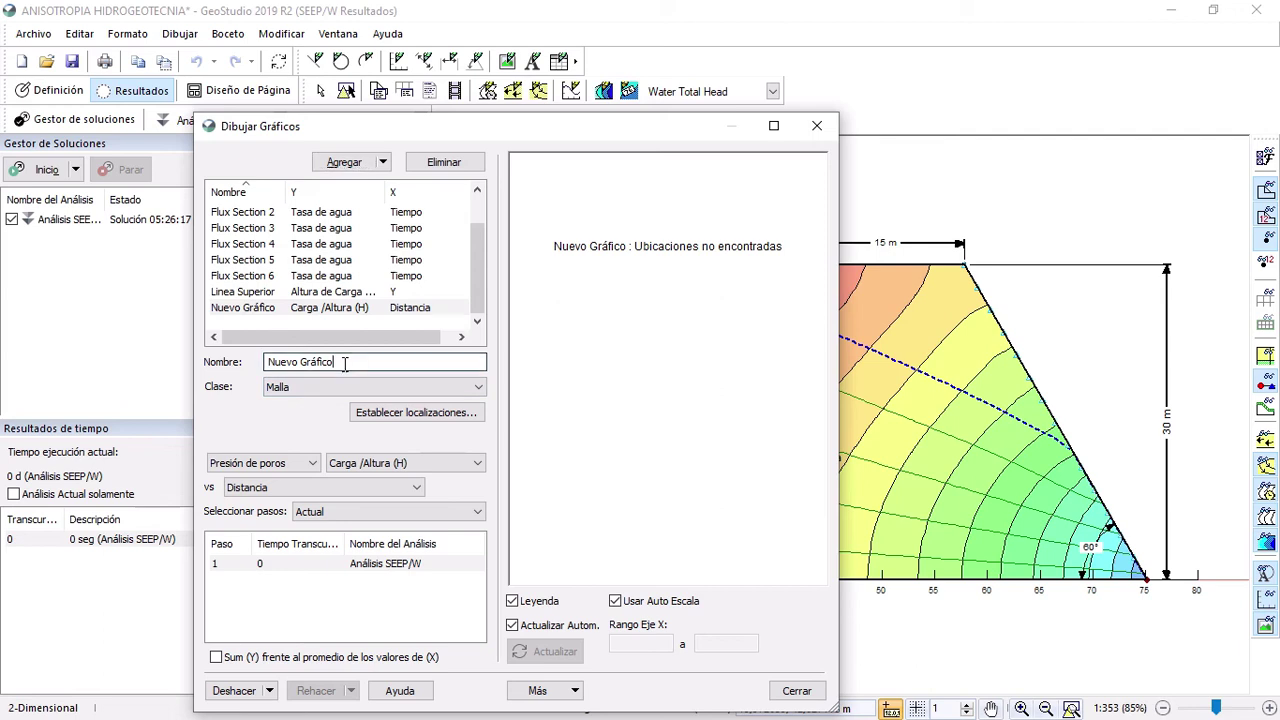
pyautogui.tripleClick(347, 362)
pyautogui.write('c')
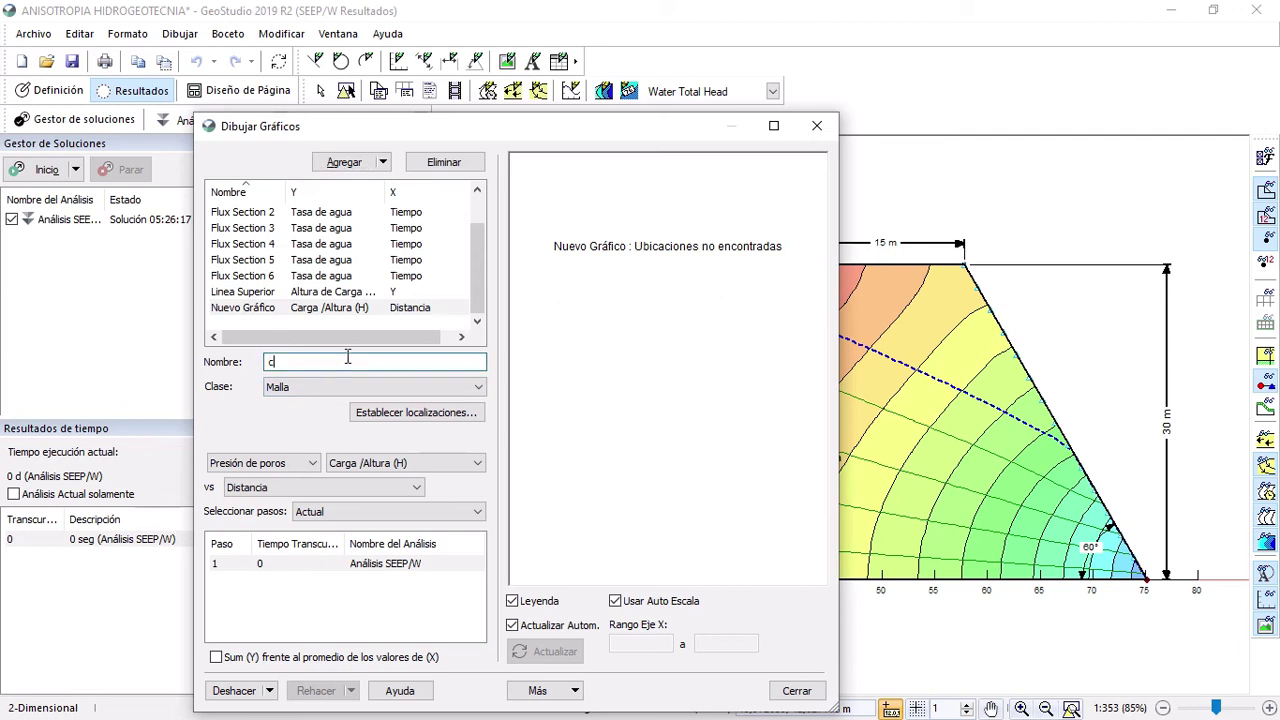
pyautogui.write('cccc')
# - Plot Flujo de Agua / Tasa de agua against Tiempo in graph ccccc
pyautogui.click(302, 463)
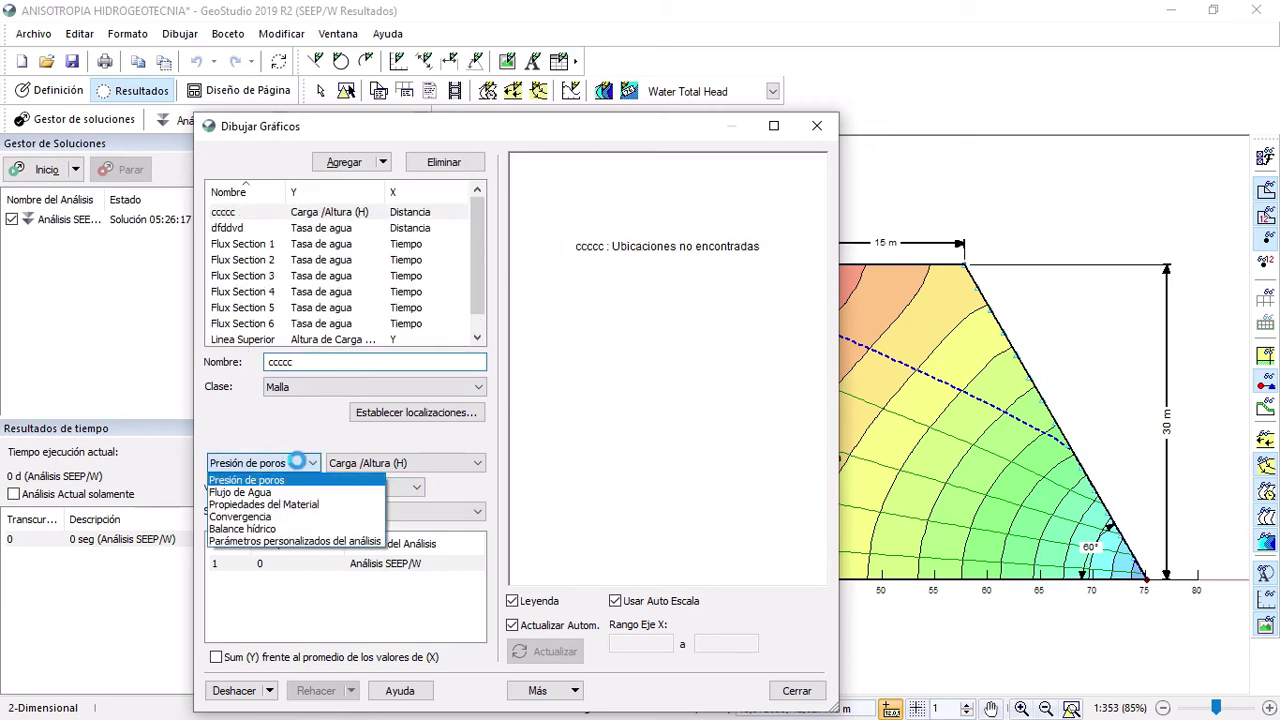
pyautogui.click(248, 494)
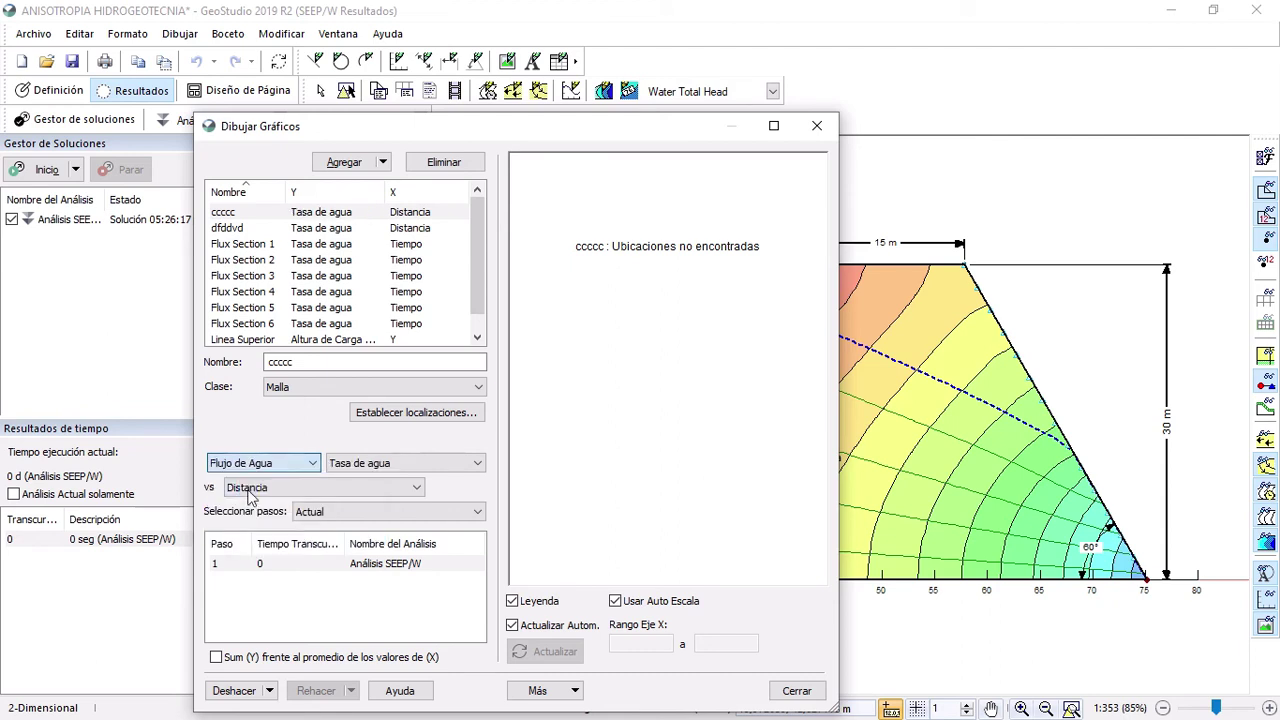
pyautogui.click(438, 465)
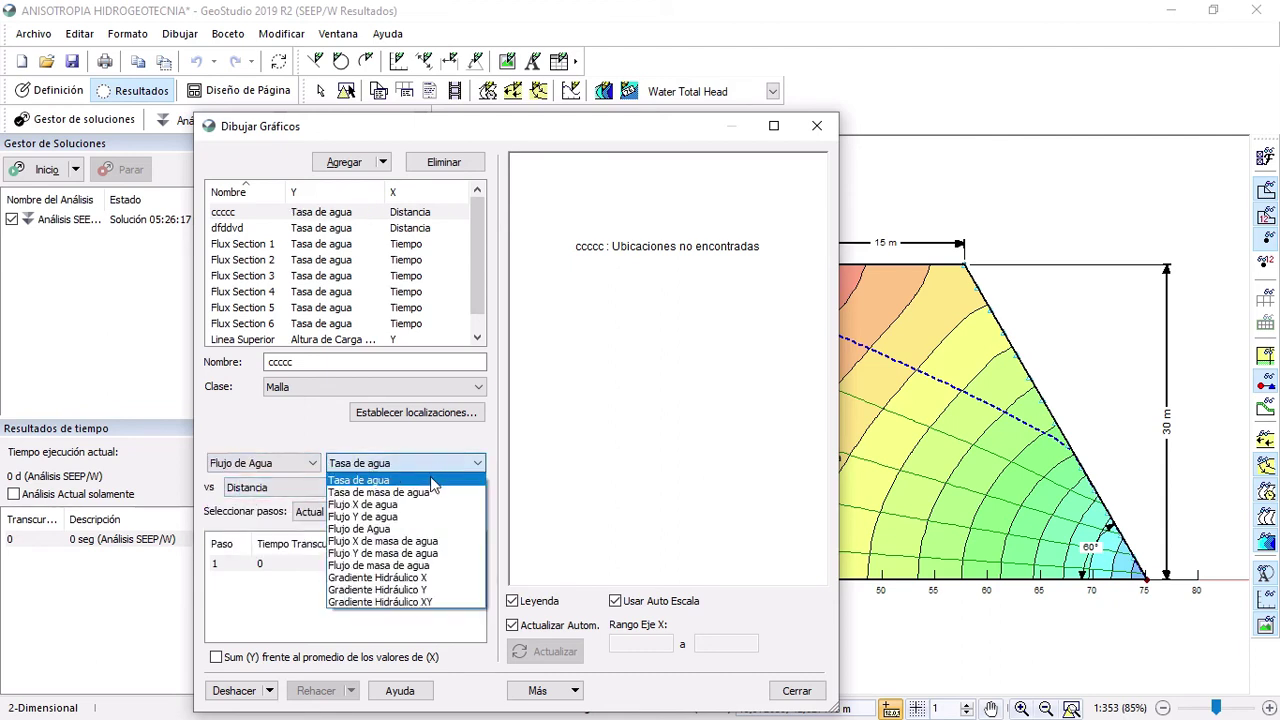
pyautogui.click(378, 484)
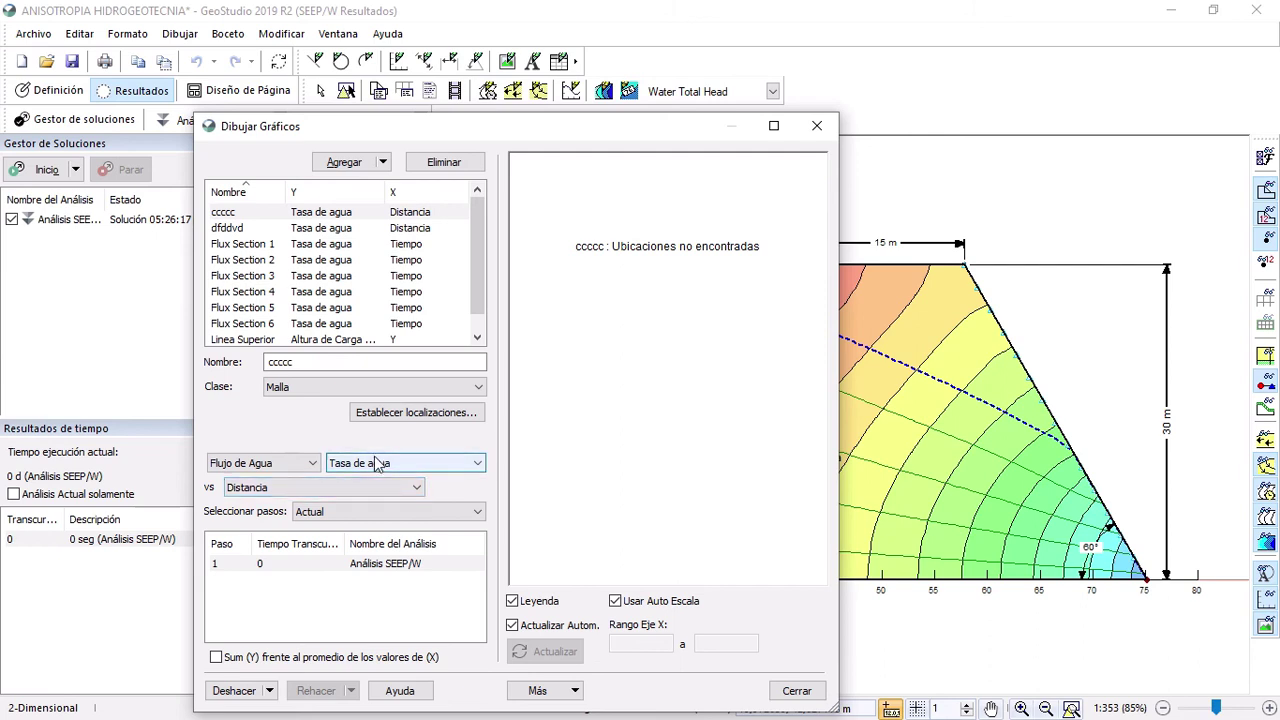
pyautogui.click(257, 487)
pyautogui.click(248, 537)
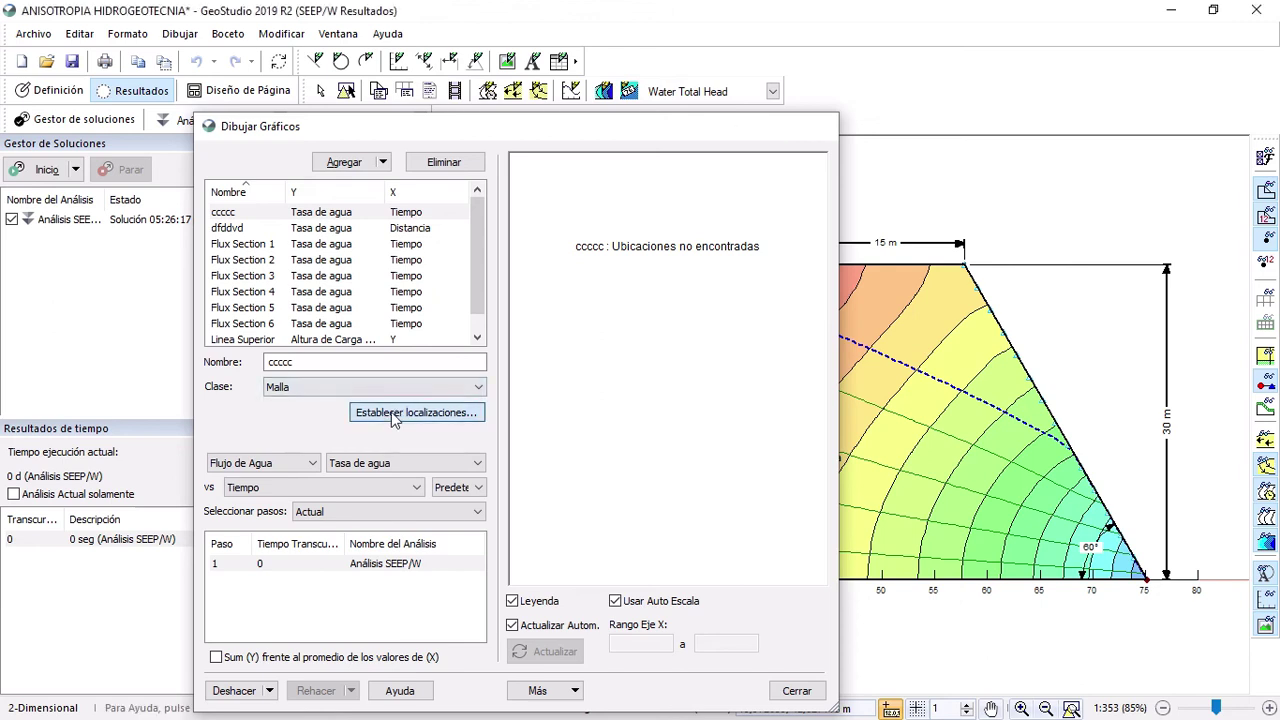
pyautogui.click(391, 412)
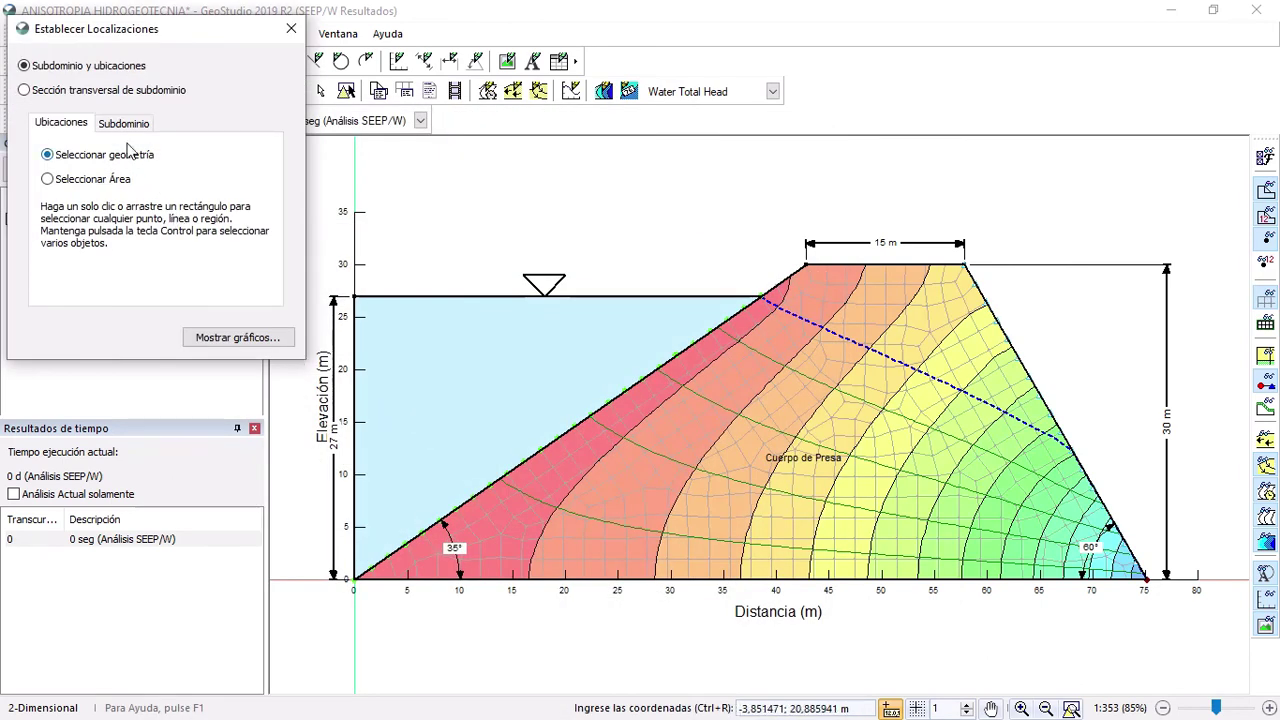
# - Draw a subdomain cross-section near x = 50 from below the dam to the crest and graph its water rates
pyautogui.click(30, 92)
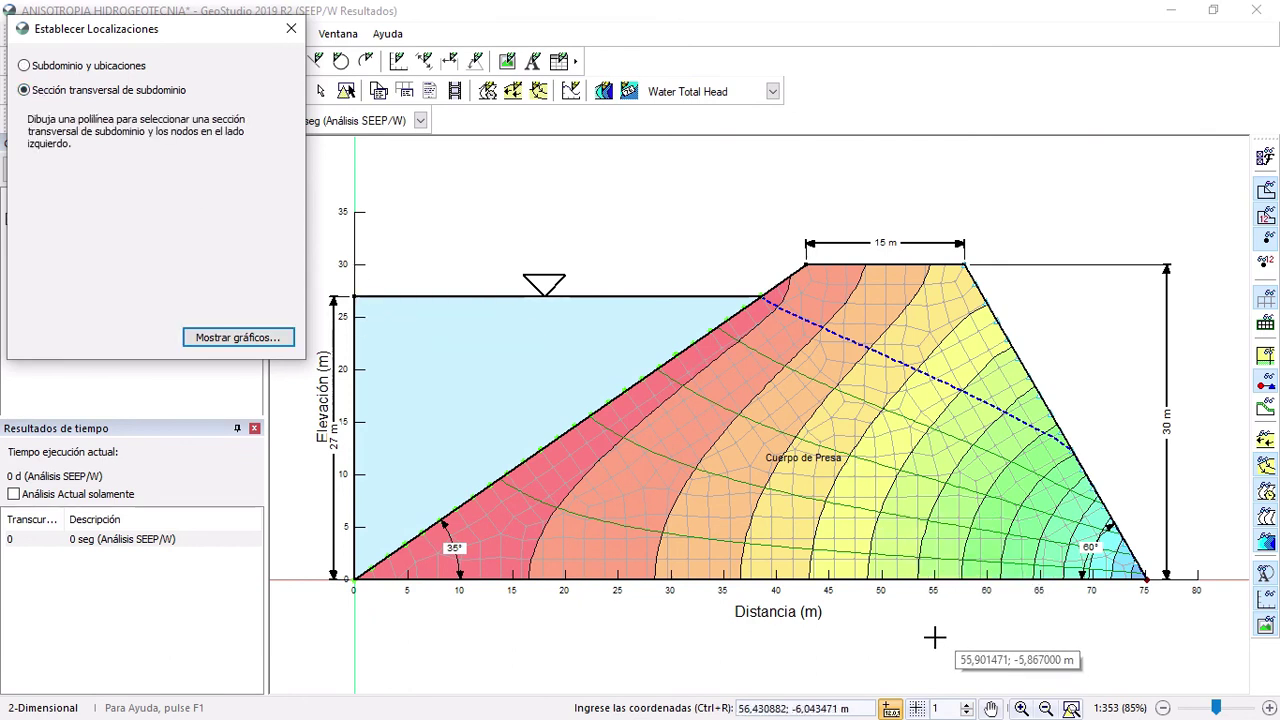
pyautogui.click(890, 633)
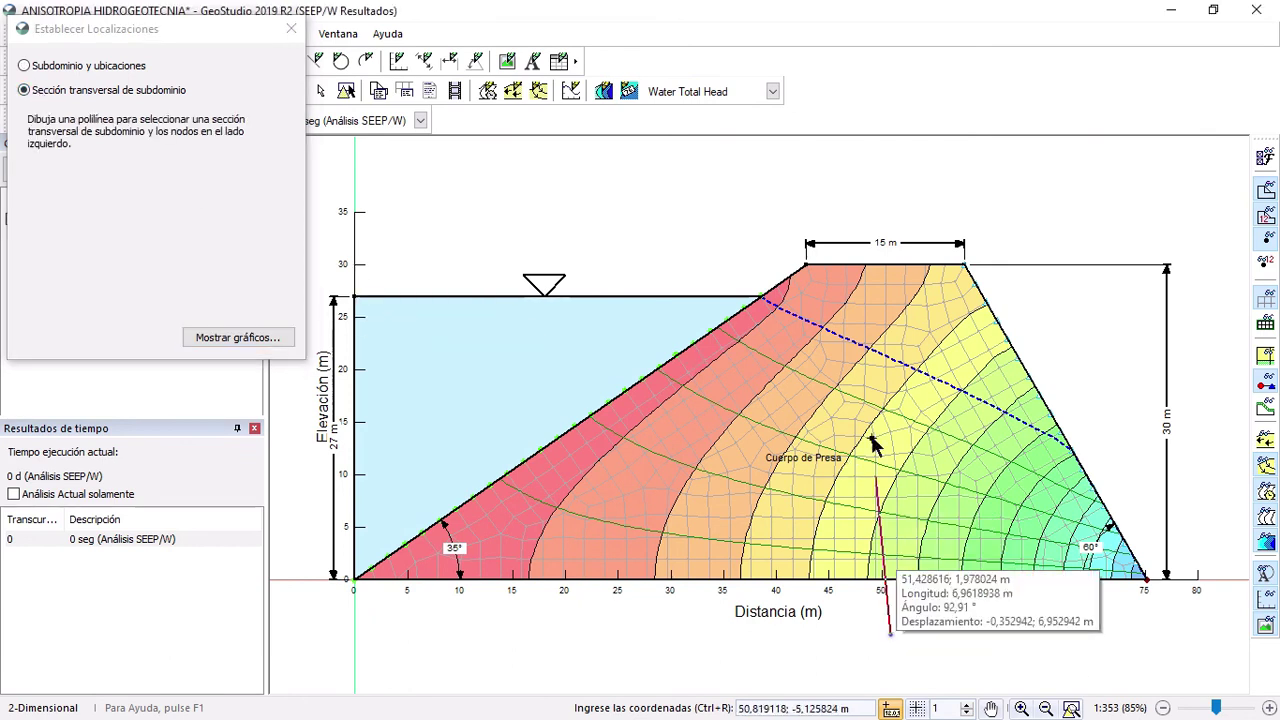
pyautogui.click(880, 262)
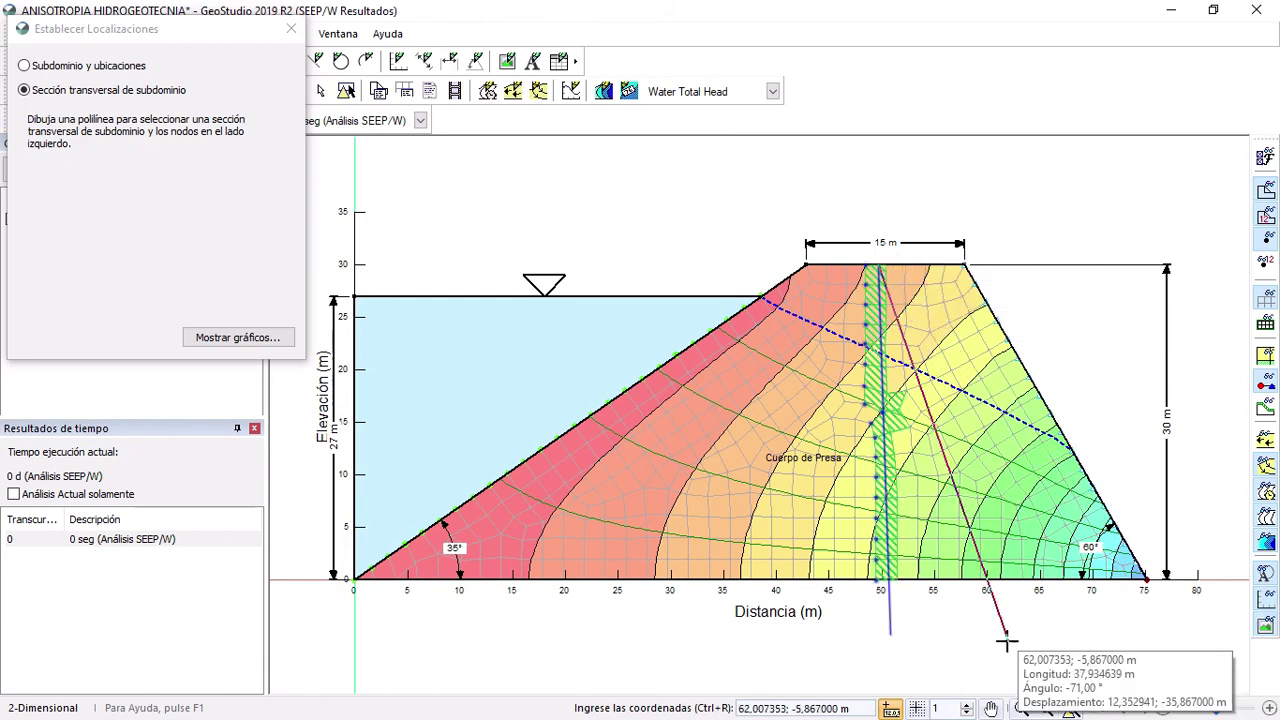
pyautogui.click(243, 337)
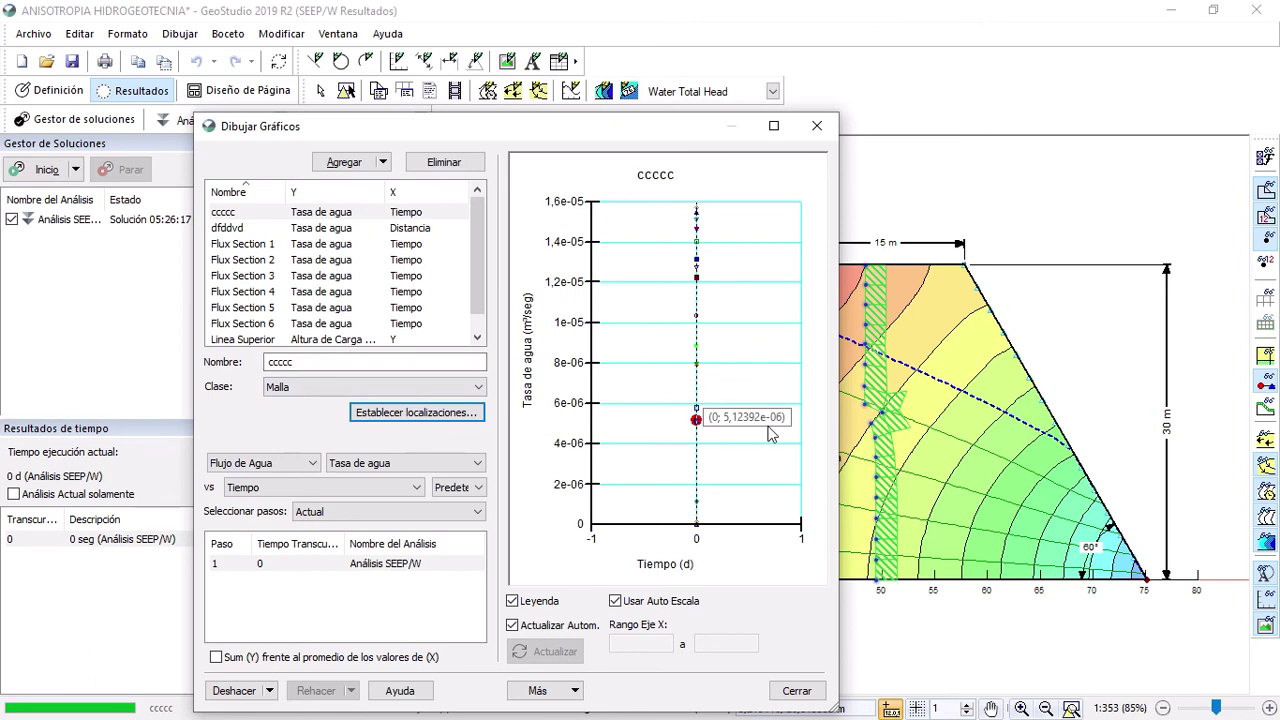
# - Enable 'Sum (Y) frente al promedio de los valores de (X)' to show the total rate 0,000160261 m³/s
pyautogui.click(216, 657)
pyautogui.moveTo(698, 363)
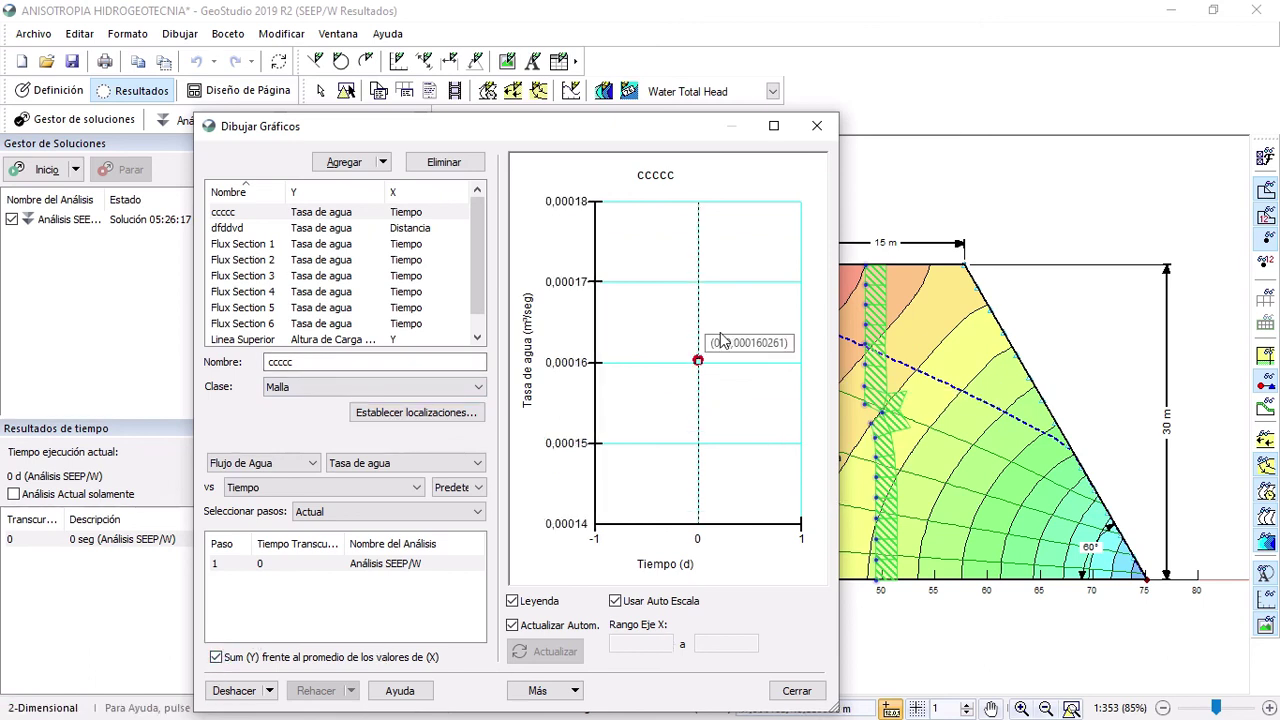